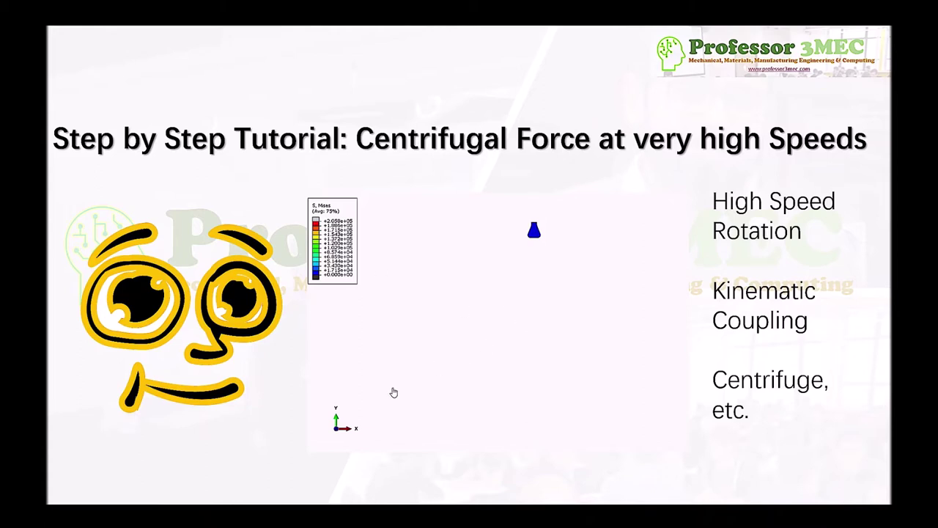
# - Play the von Mises animation on the centrifugal-force title slide, then bring up Rotor_Centrifuge.cae
pyautogui.click(324, 440)
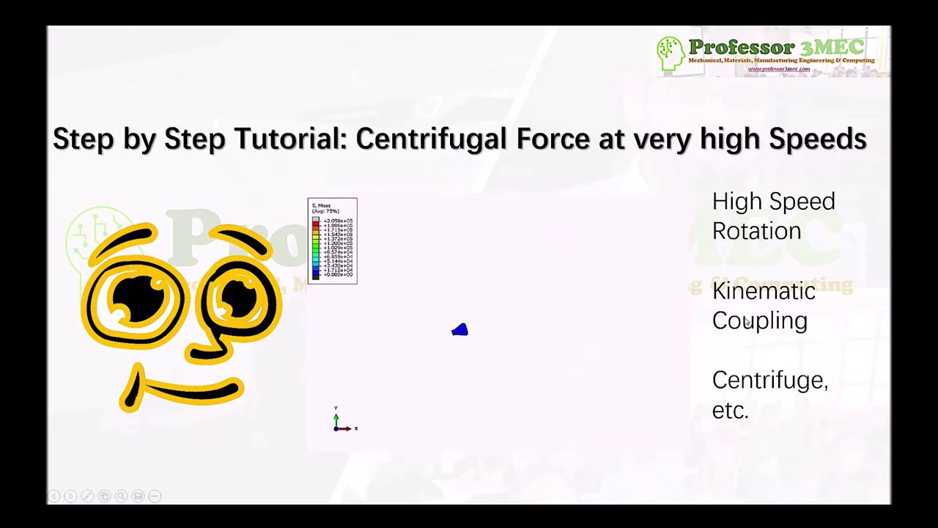
pyautogui.moveTo(524, 335)
pyautogui.moveTo(256, 151)
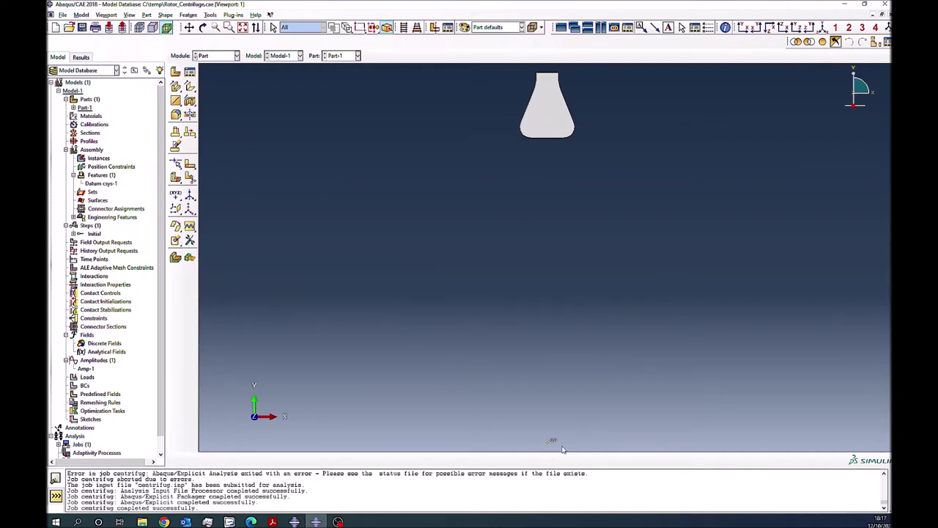
# - Move the flask model from the Part module into the Property module
pyautogui.click(214, 55)
pyautogui.click(210, 71)
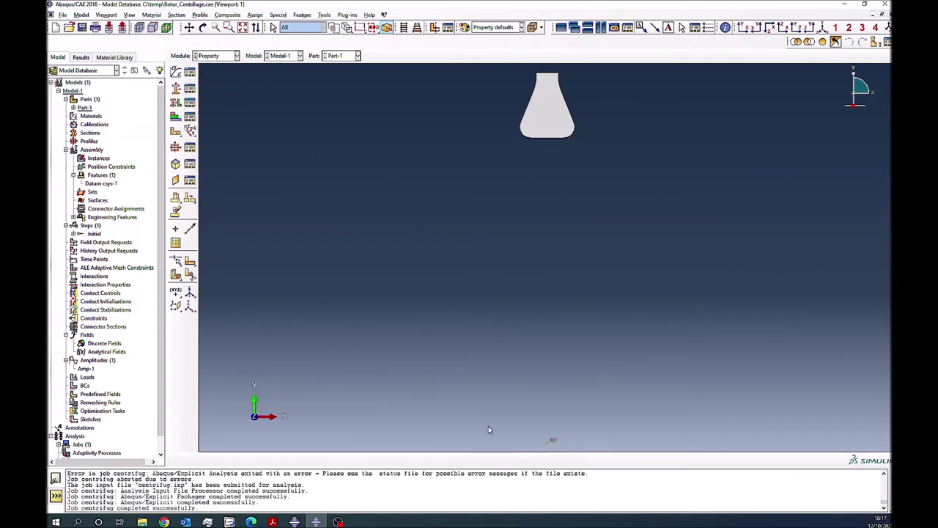
# - Create Material-1 with a mass density of 7850
pyautogui.click(175, 71)
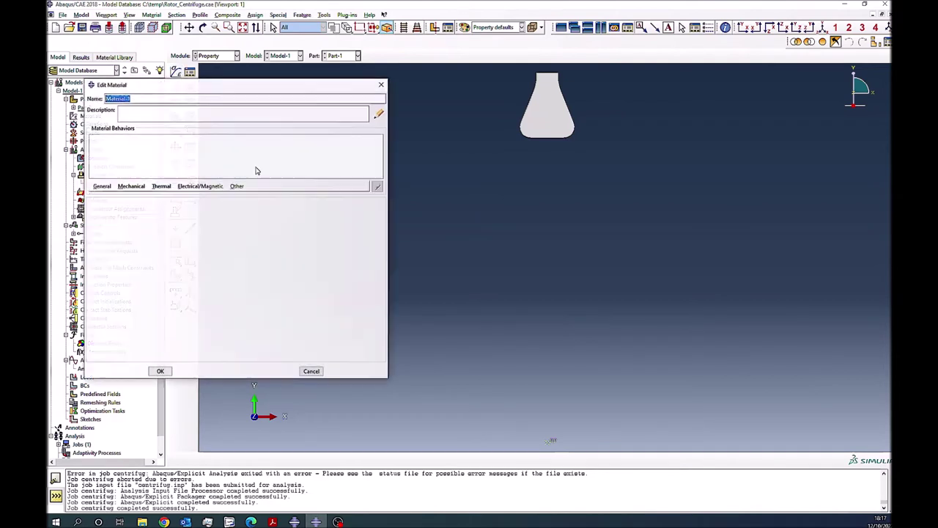
pyautogui.click(131, 186)
pyautogui.moveTo(102, 188)
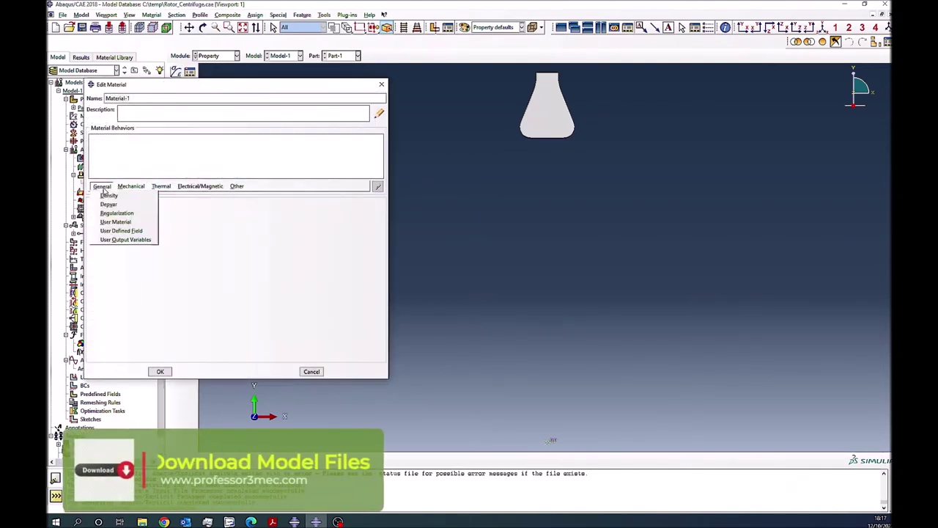
pyautogui.click(108, 195)
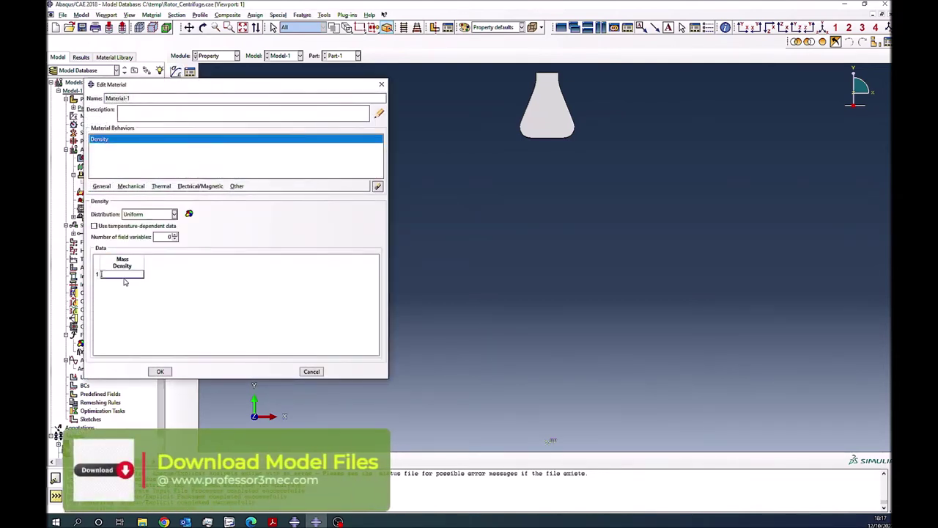
pyautogui.write('7850')
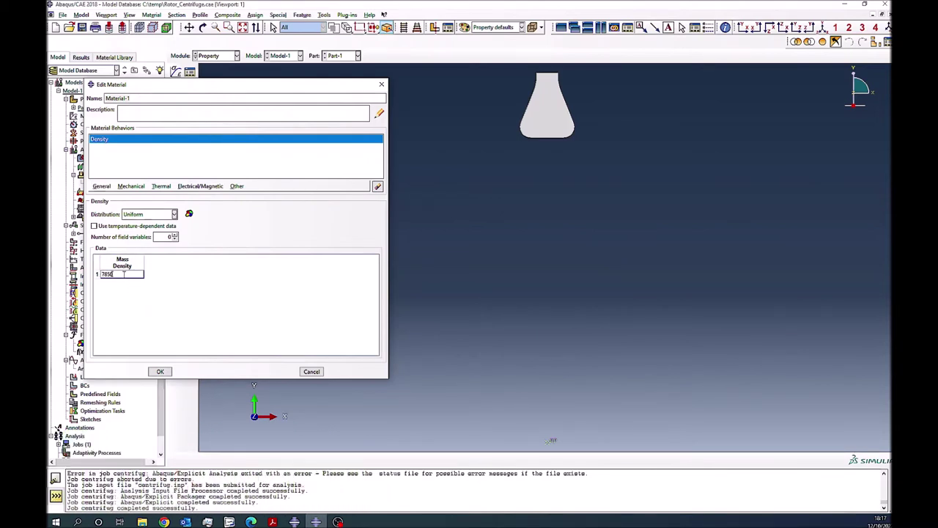
pyautogui.click(132, 186)
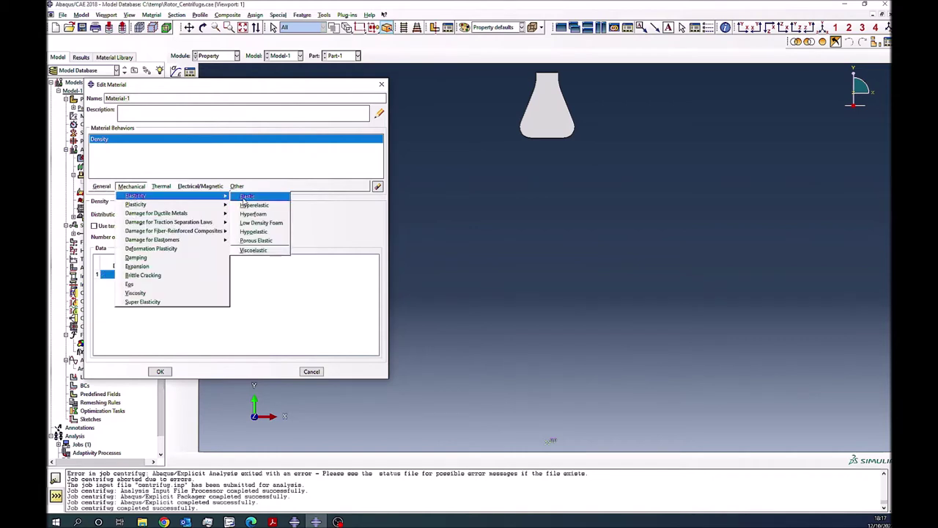
pyautogui.click(246, 197)
pyautogui.click(115, 308)
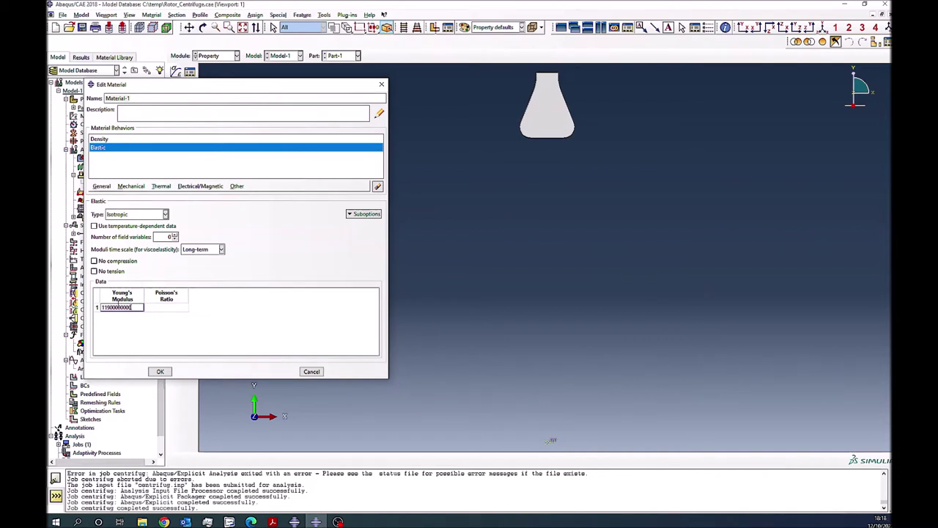
pyautogui.write('119000000000')
pyautogui.click(160, 371)
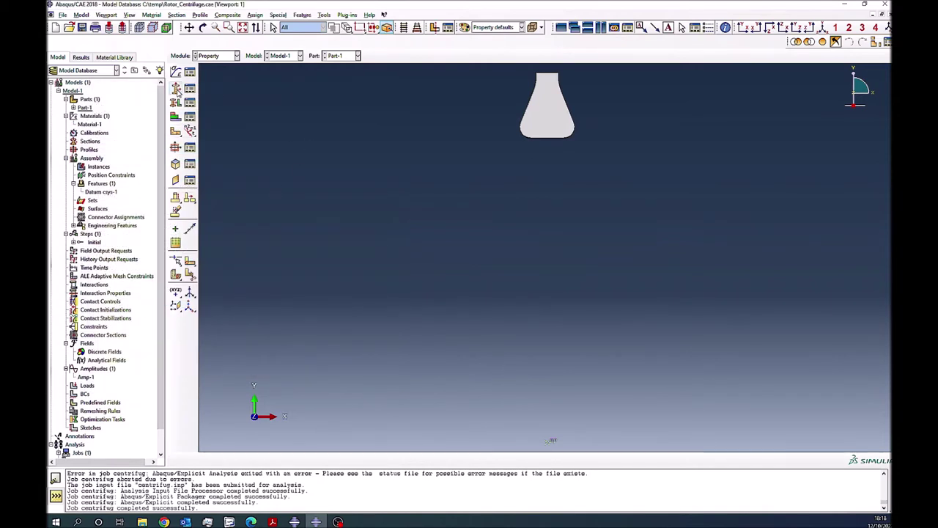
# - Create Section-1 as a solid homogeneous section of Material-1
pyautogui.click(176, 89)
pyautogui.click(242, 208)
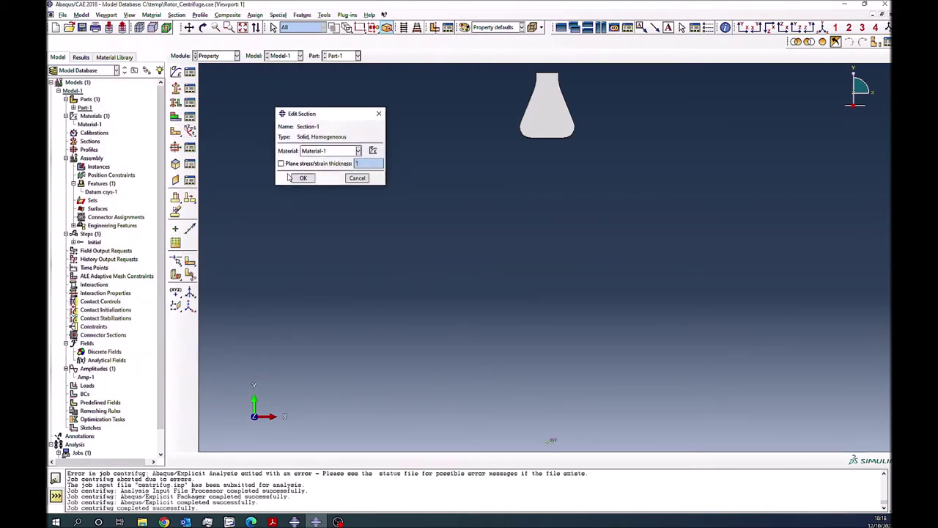
pyautogui.click(304, 178)
# - Assign Section-1 to the whole flask part
pyautogui.click(176, 103)
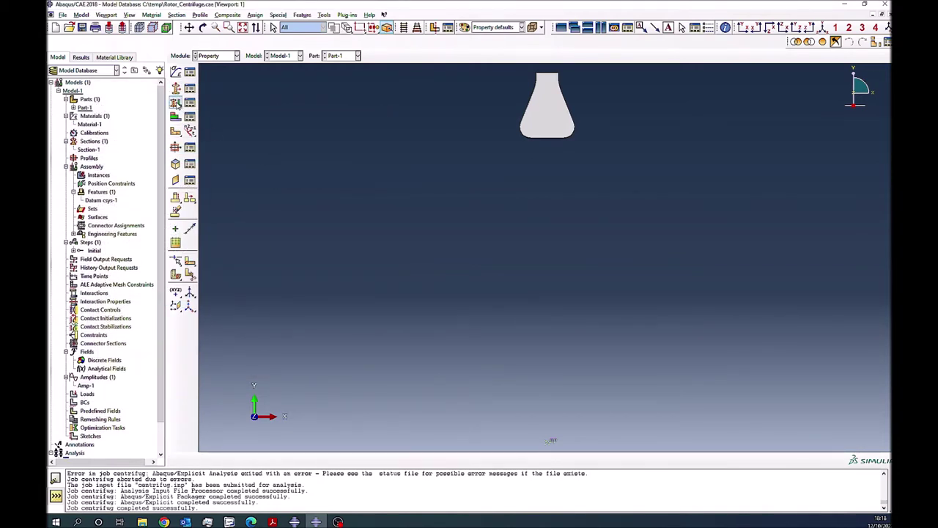
pyautogui.click(545, 129)
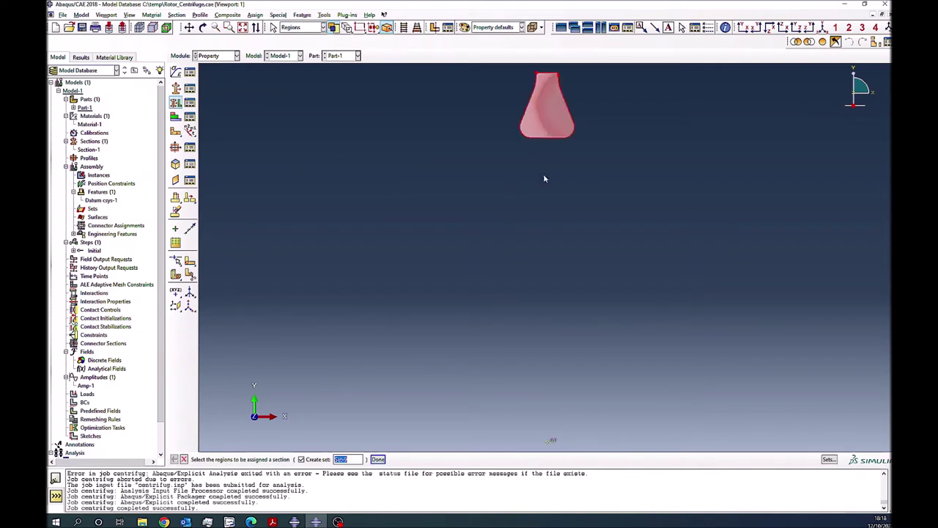
pyautogui.click(378, 459)
pyautogui.click(382, 237)
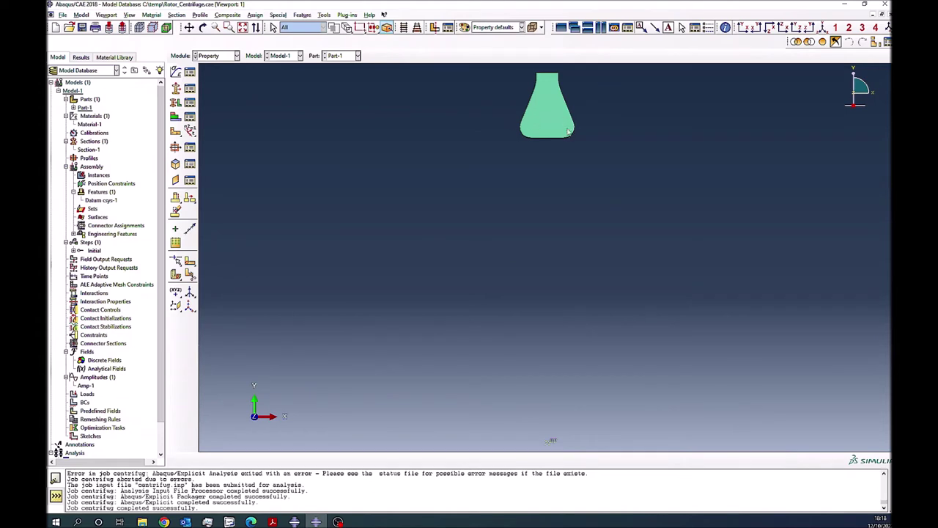
pyautogui.click(233, 57)
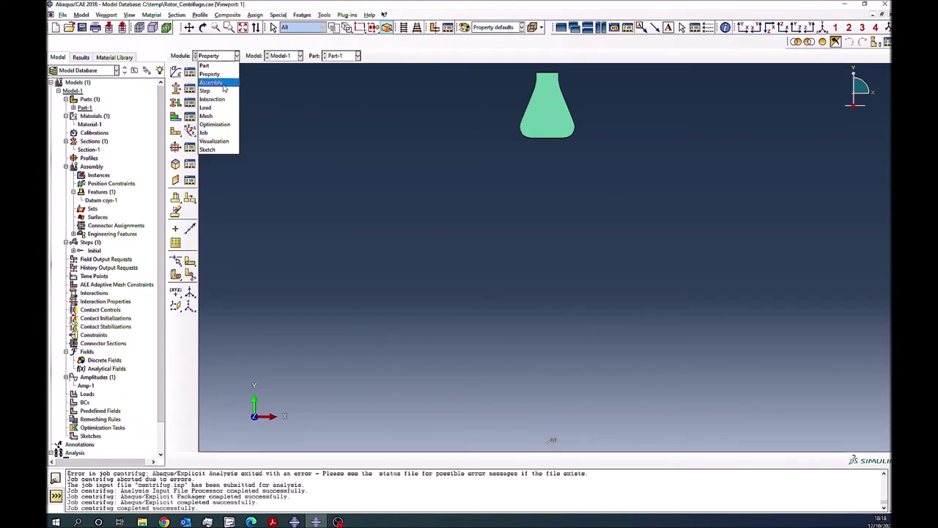
# - Instance Part-1 in the assembly as Part-1-1
pyautogui.click(213, 90)
pyautogui.click(176, 71)
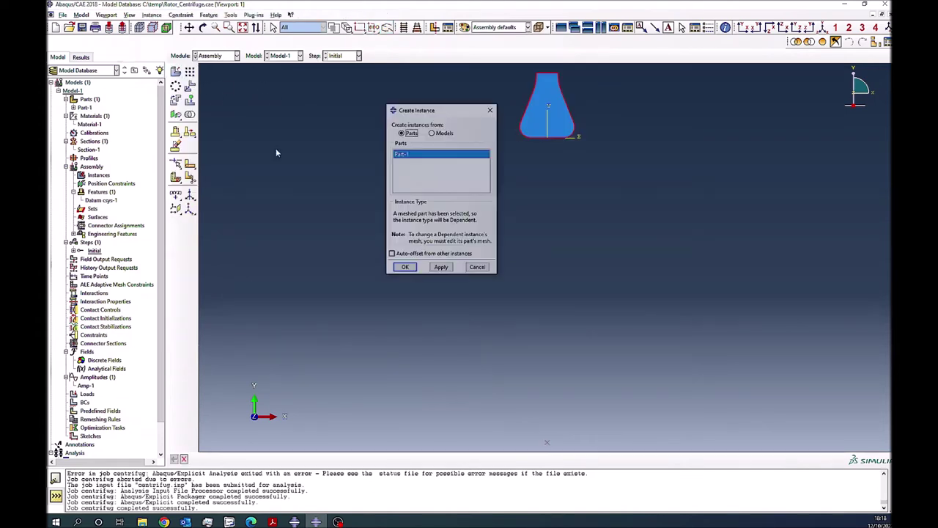
pyautogui.click(404, 268)
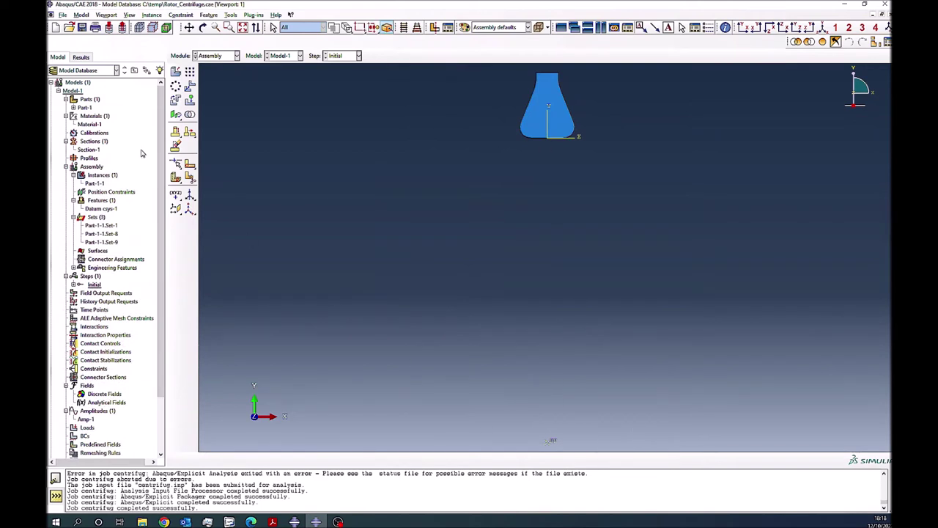
# - Create Step-1 as a Dynamic, Explicit step with time period 1
pyautogui.click(220, 56)
pyautogui.click(220, 98)
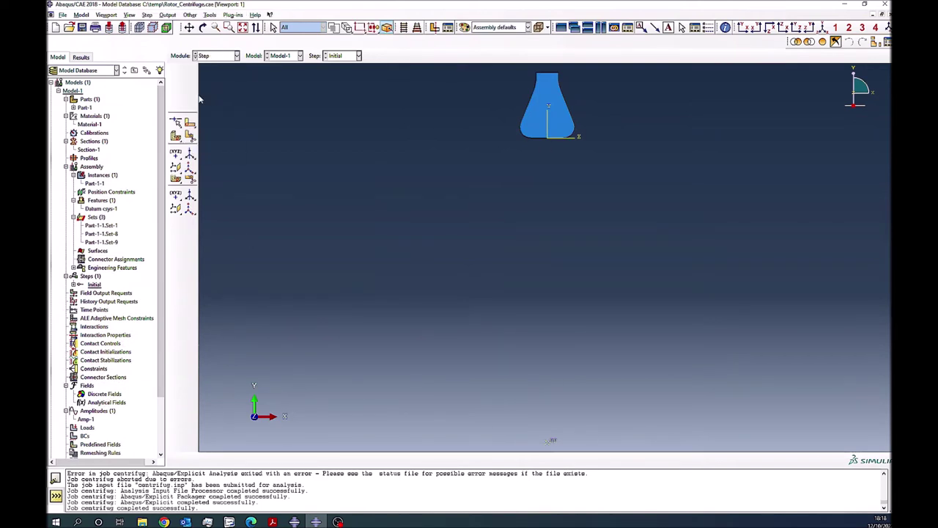
pyautogui.click(175, 71)
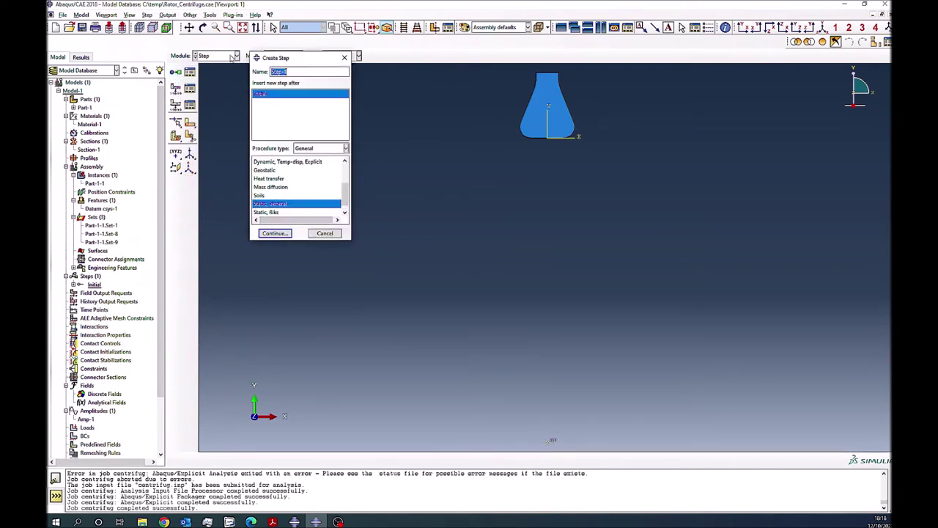
pyautogui.scroll(1, 279, 193)
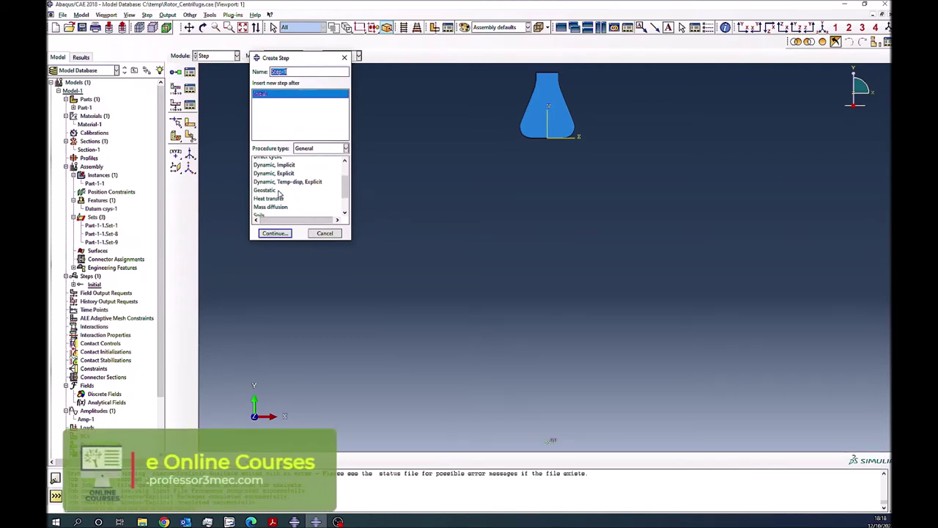
pyautogui.scroll(1, 279, 193)
pyautogui.click(277, 202)
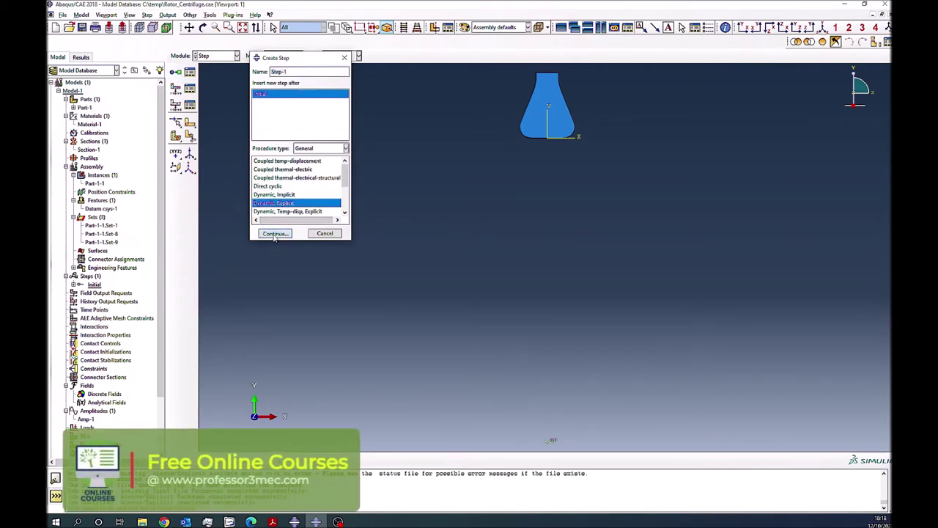
pyautogui.click(275, 233)
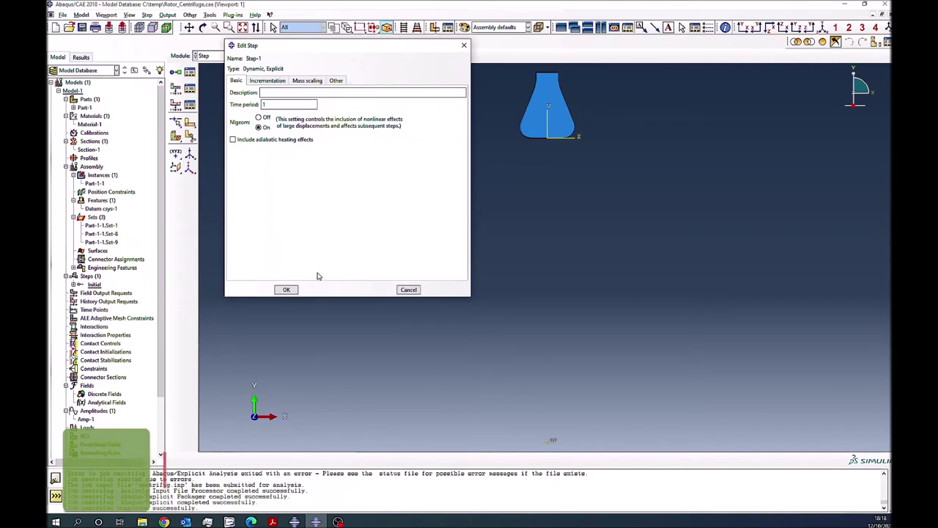
pyautogui.click(287, 290)
# - In the Interaction module, start a coupling constraint with the reference point as control point
pyautogui.click(206, 57)
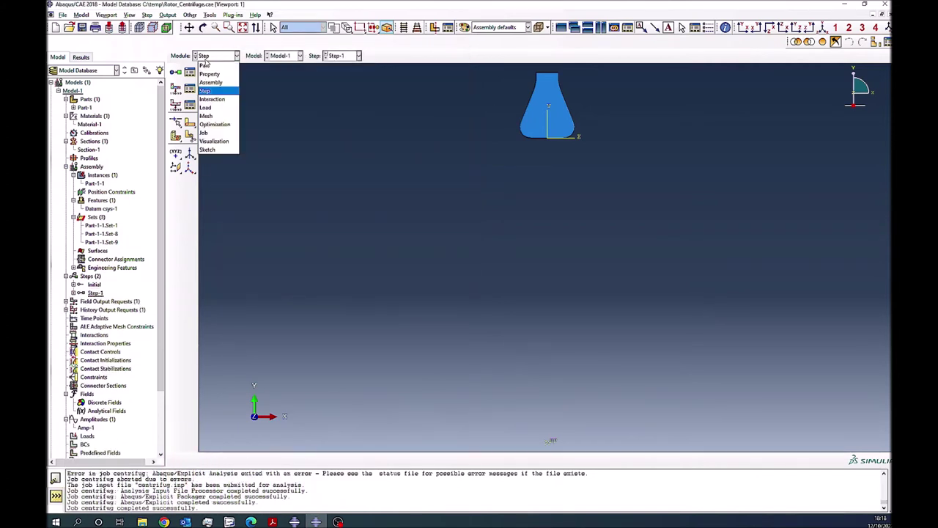
pyautogui.click(210, 100)
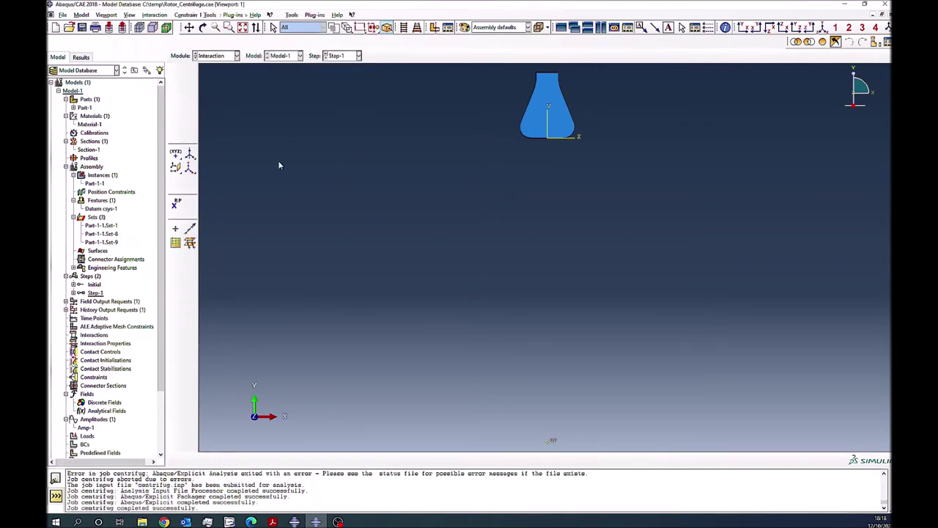
pyautogui.click(177, 106)
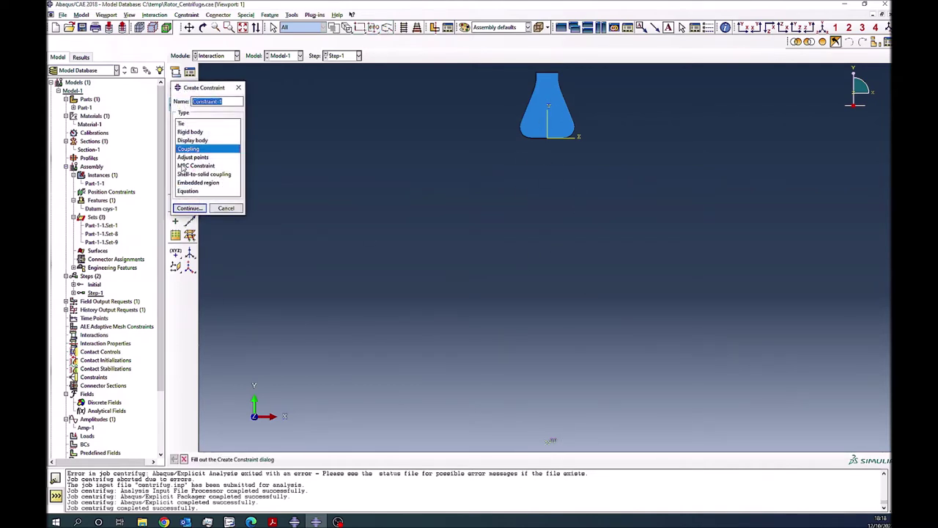
pyautogui.click(189, 208)
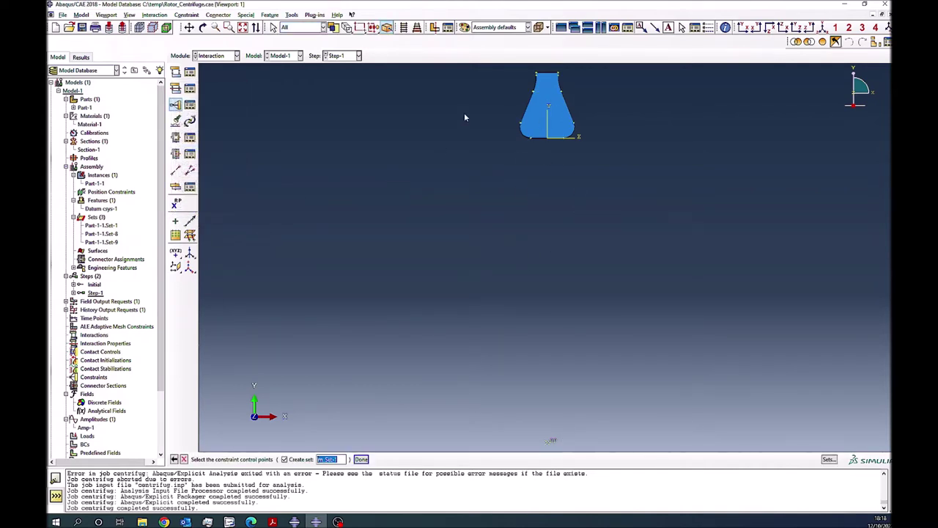
pyautogui.moveTo(508, 68); pyautogui.dragTo(602, 166)
pyautogui.click(361, 459)
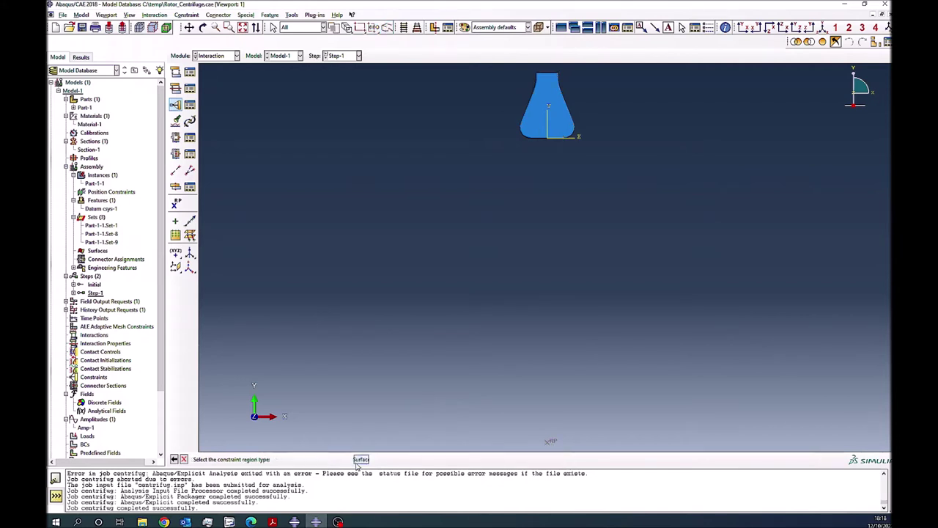
# - Couple the flask's node region kinematically, constraining U1, U2 and UR3
pyautogui.click(283, 459)
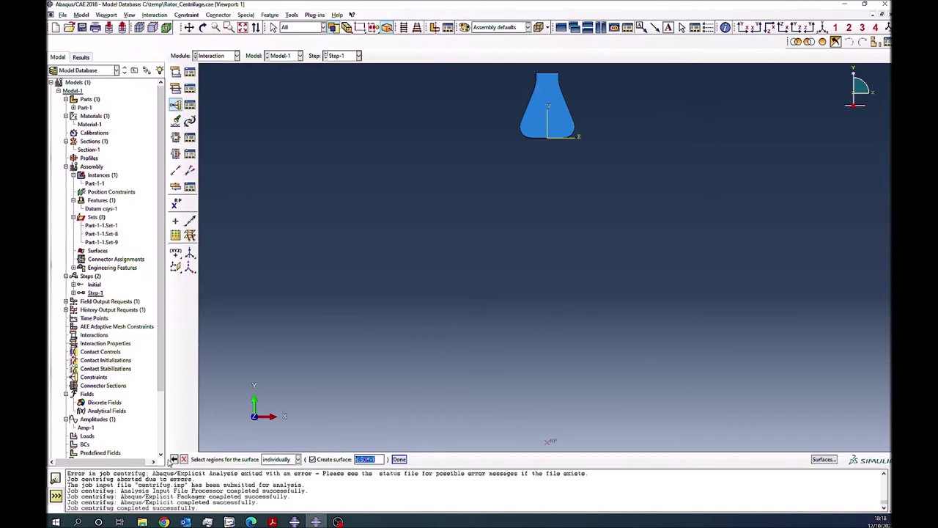
pyautogui.click(173, 460)
pyautogui.click(319, 459)
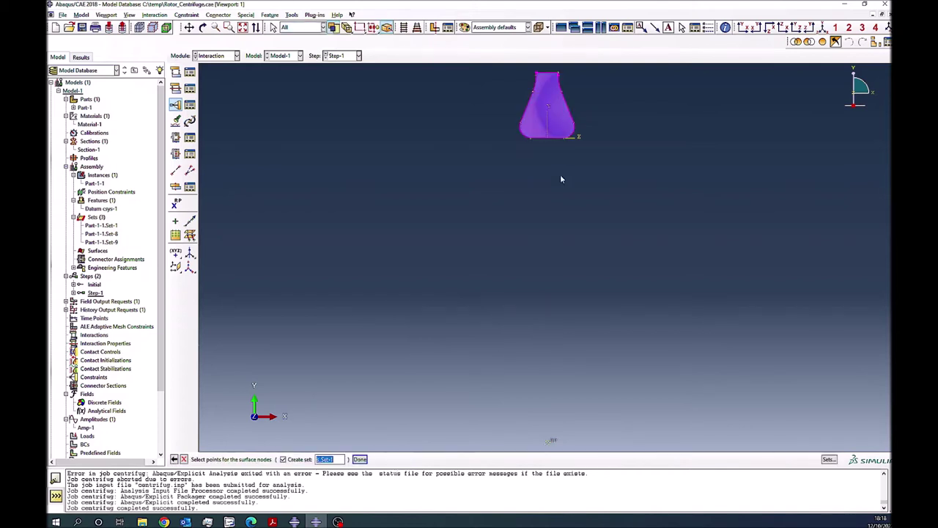
pyautogui.click(360, 459)
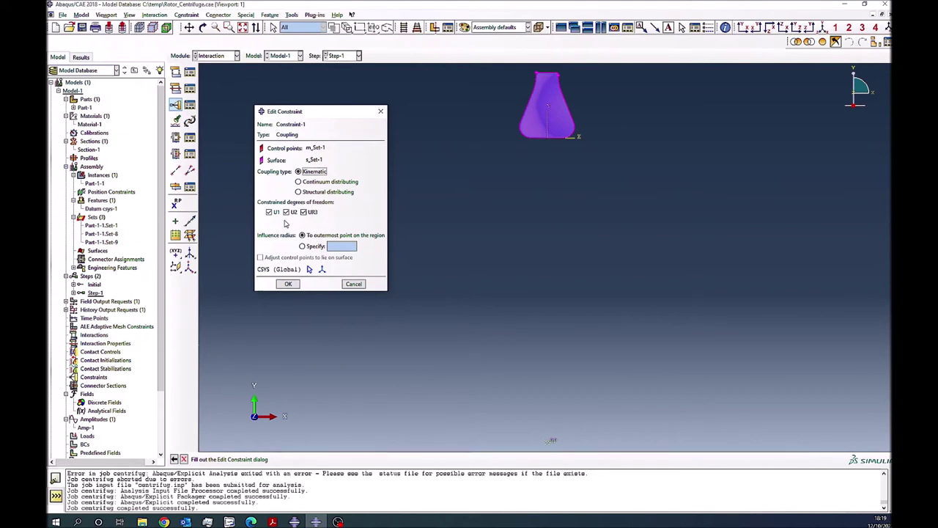
pyautogui.click(286, 285)
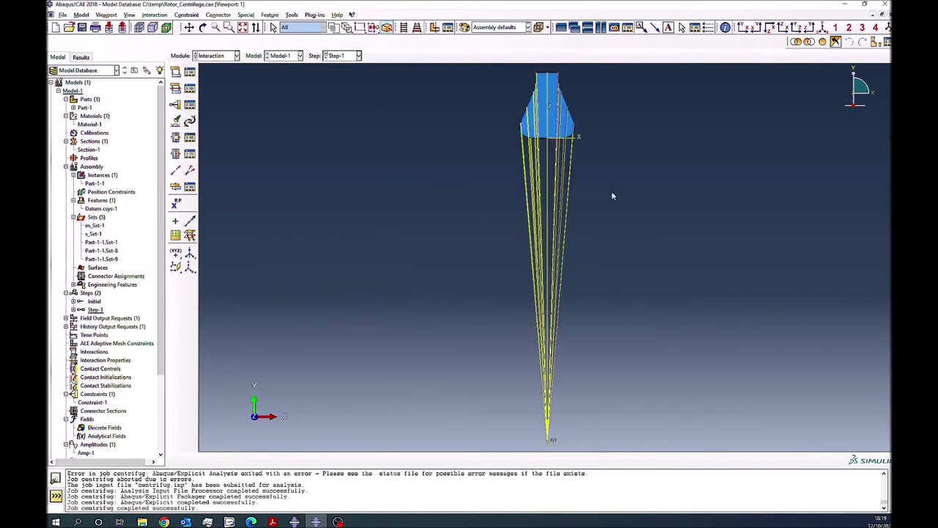
# - In the Load module, create BC-1 fixing U1 and U2 at 0
pyautogui.click(235, 56)
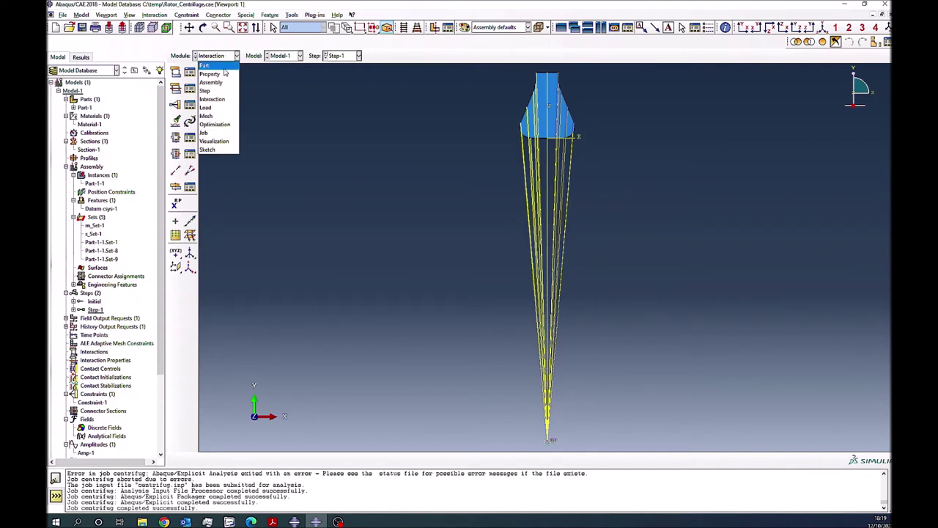
pyautogui.click(212, 105)
pyautogui.click(176, 87)
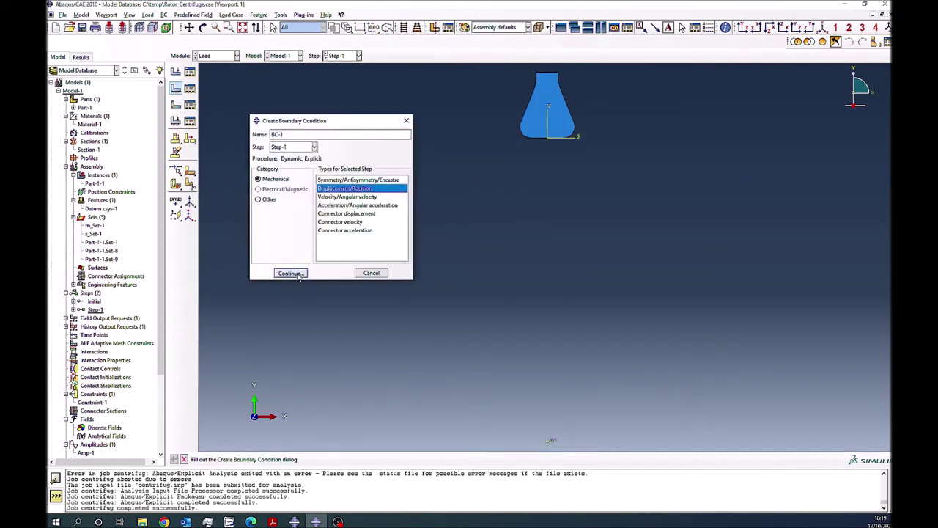
pyautogui.click(290, 272)
pyautogui.click(376, 459)
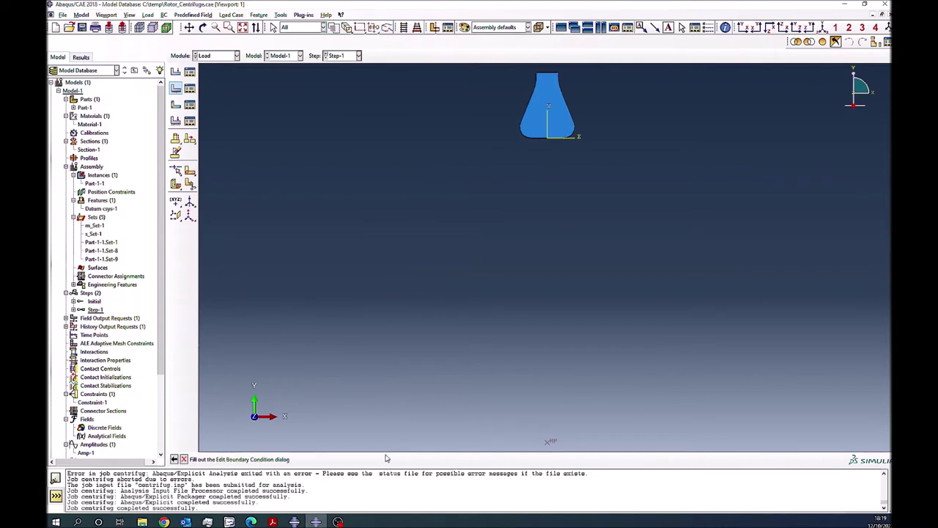
pyautogui.click(244, 176)
pyautogui.click(244, 187)
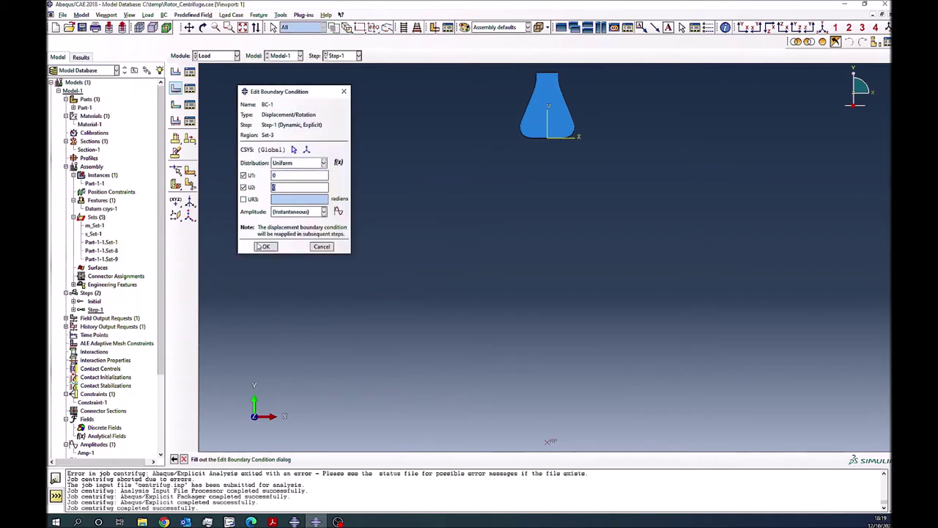
pyautogui.click(266, 246)
# - Create BC-2 spinning the part with angular velocity VR3 of 1
pyautogui.click(175, 88)
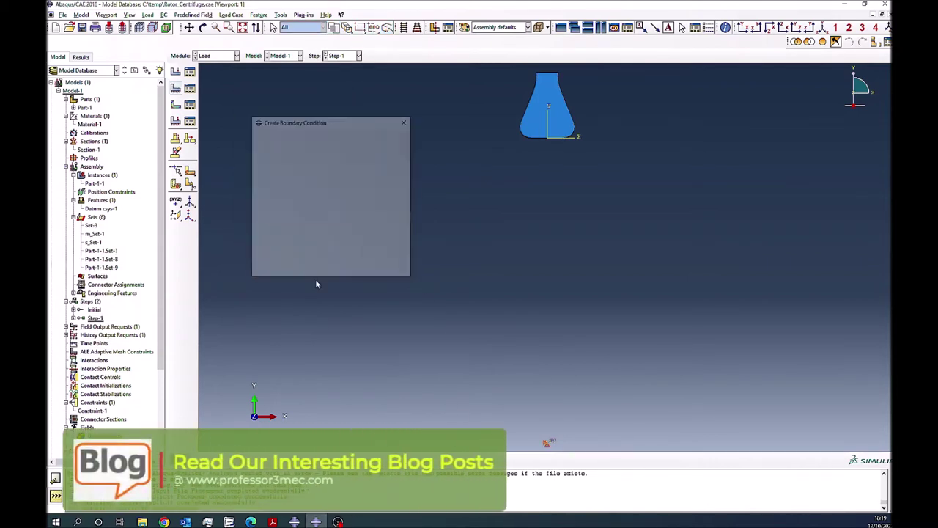
pyautogui.click(290, 273)
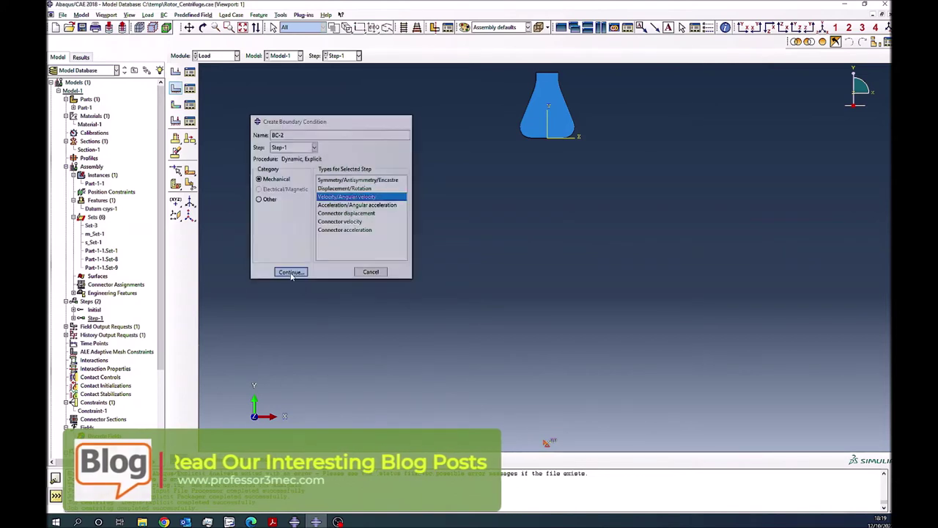
pyautogui.click(377, 459)
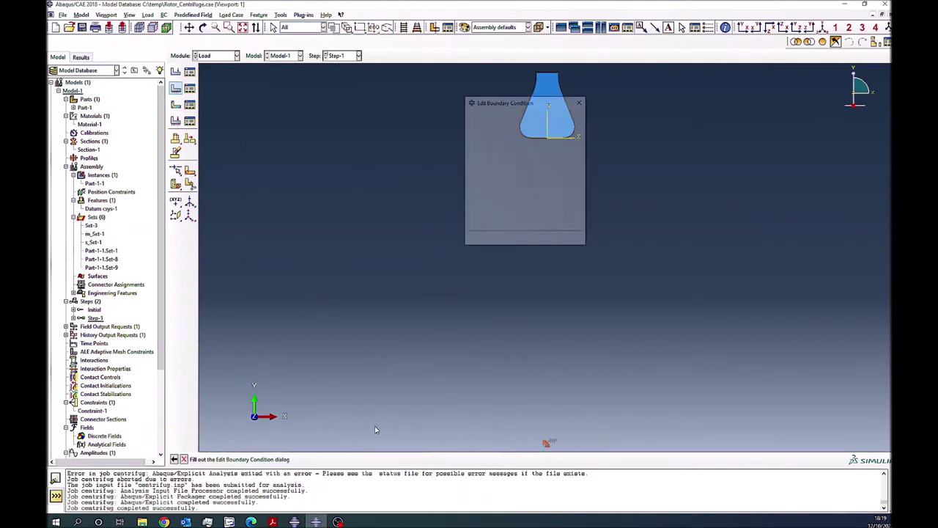
pyautogui.click(479, 209)
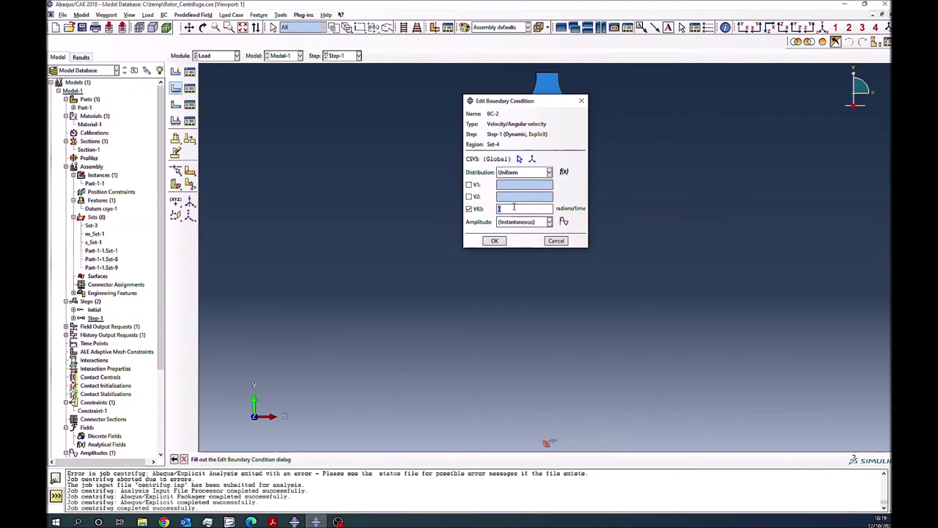
pyautogui.write('1')
pyautogui.click(493, 242)
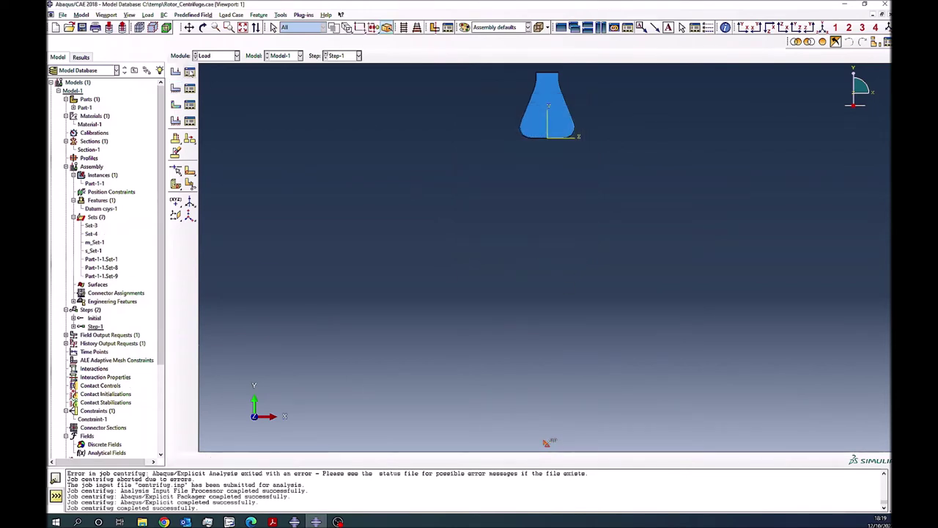
# - Apply global seeds to Part-1 and mesh it into 679 elements
pyautogui.click(216, 55)
pyautogui.click(216, 119)
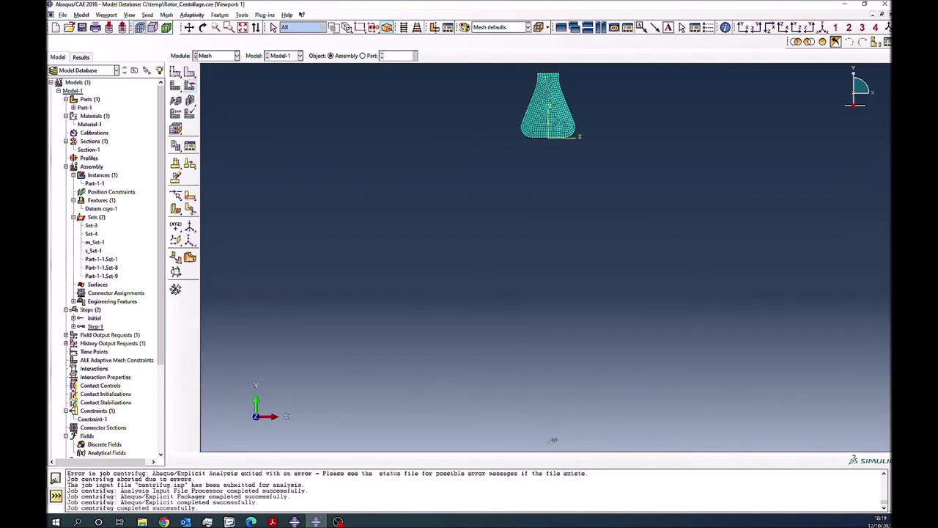
pyautogui.click(362, 56)
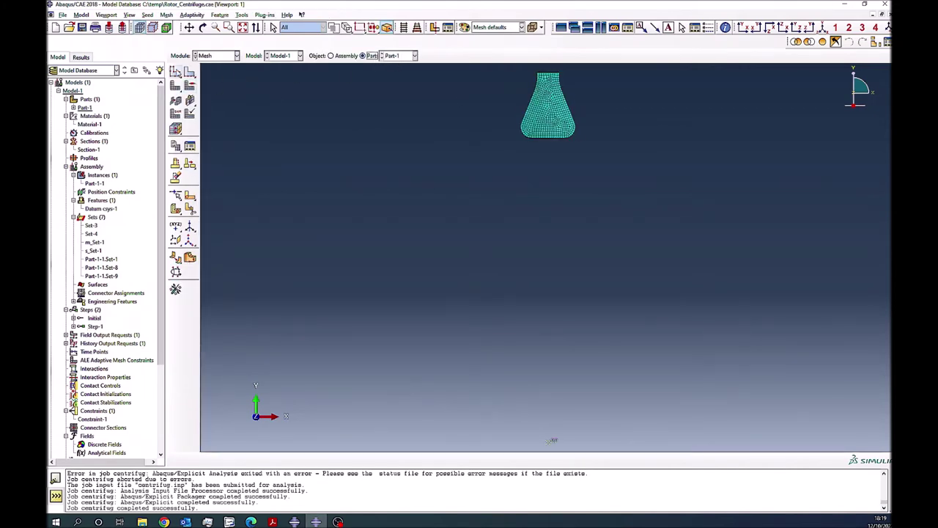
pyautogui.click(175, 72)
pyautogui.click(223, 225)
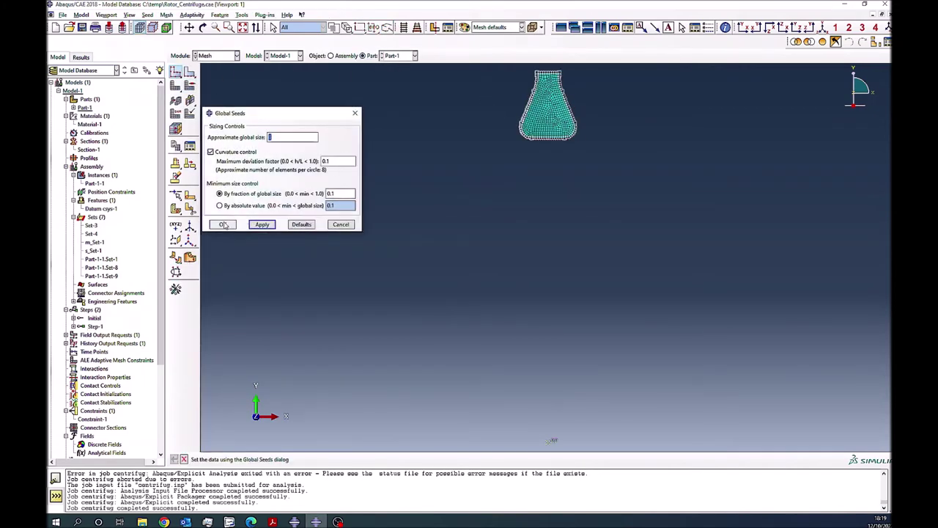
pyautogui.click(176, 86)
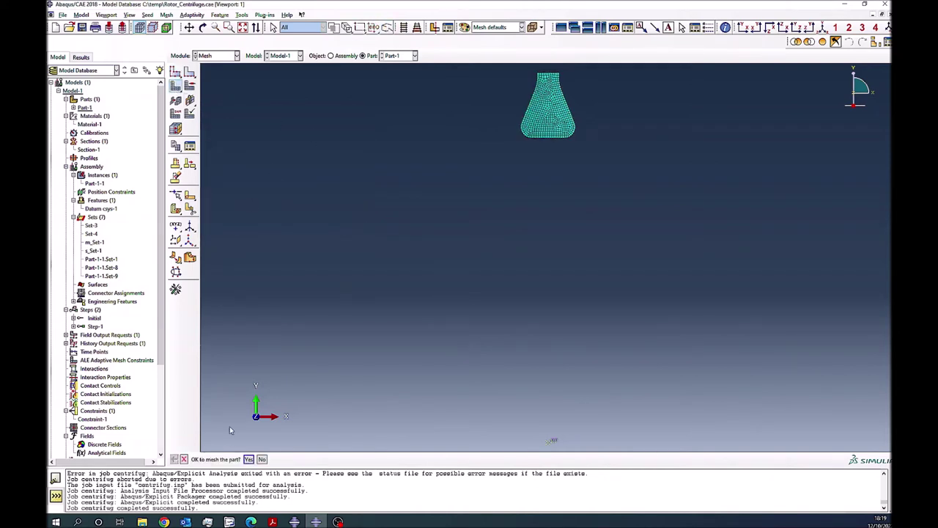
pyautogui.click(248, 459)
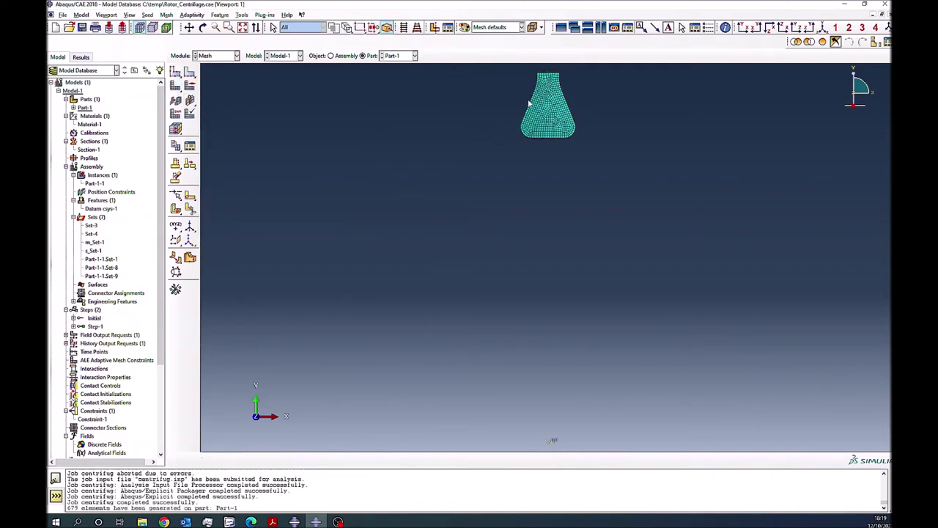
pyautogui.click(331, 55)
pyautogui.click(220, 56)
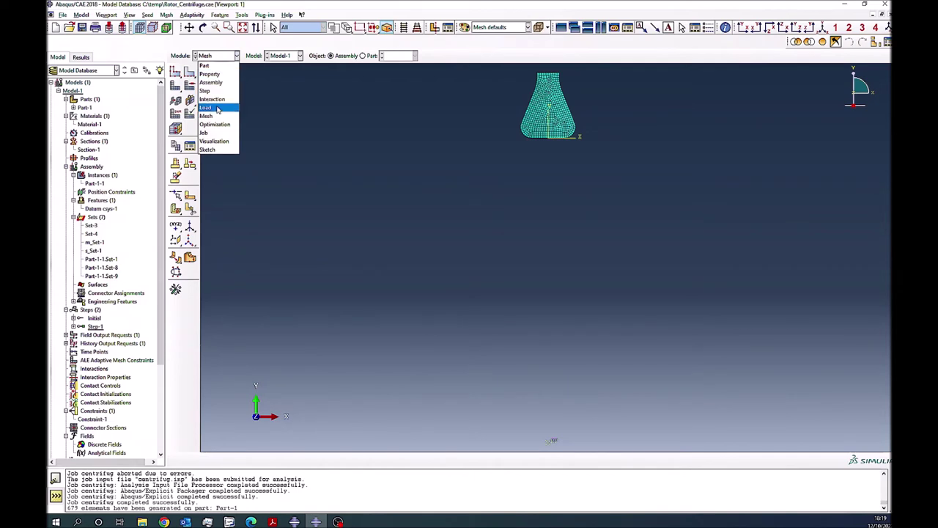
# - Data-check, submit and monitor the centrifug job until it completes, then open its results
pyautogui.click(204, 133)
pyautogui.click(176, 72)
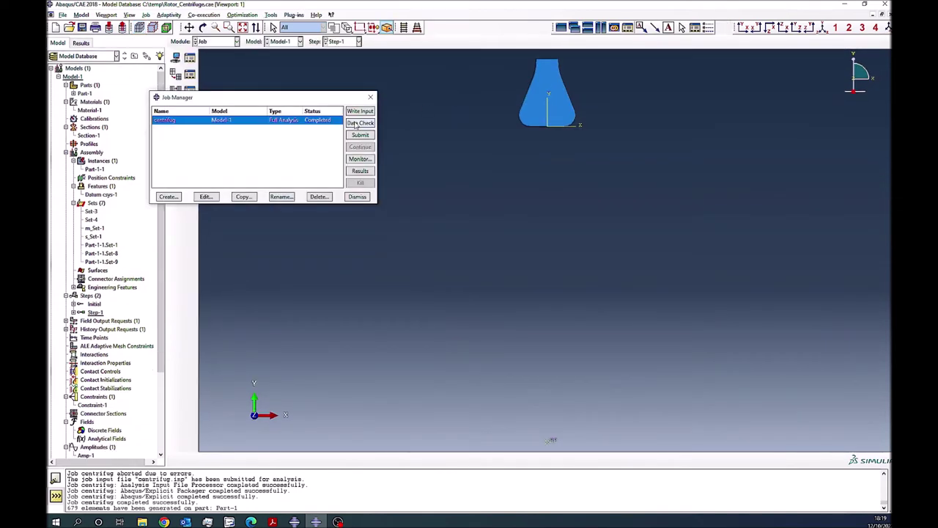
pyautogui.click(358, 123)
pyautogui.click(295, 183)
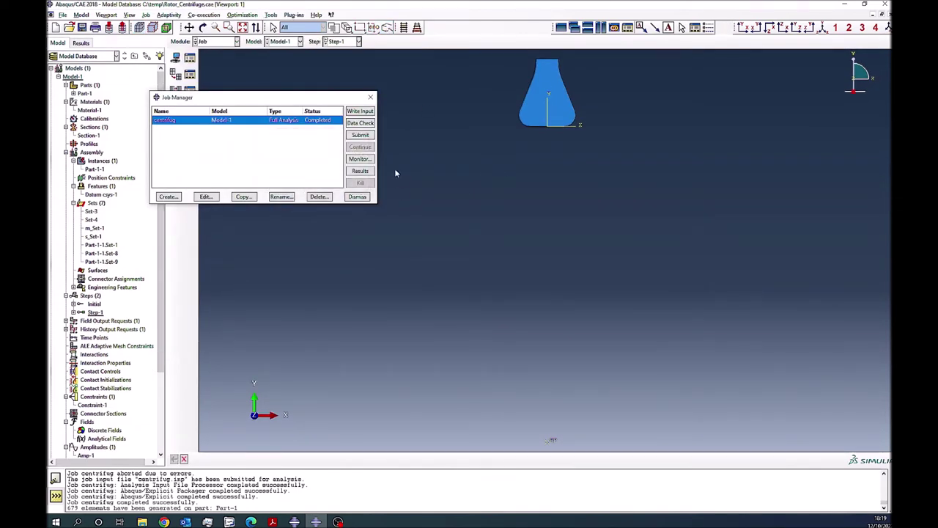
pyautogui.click(360, 135)
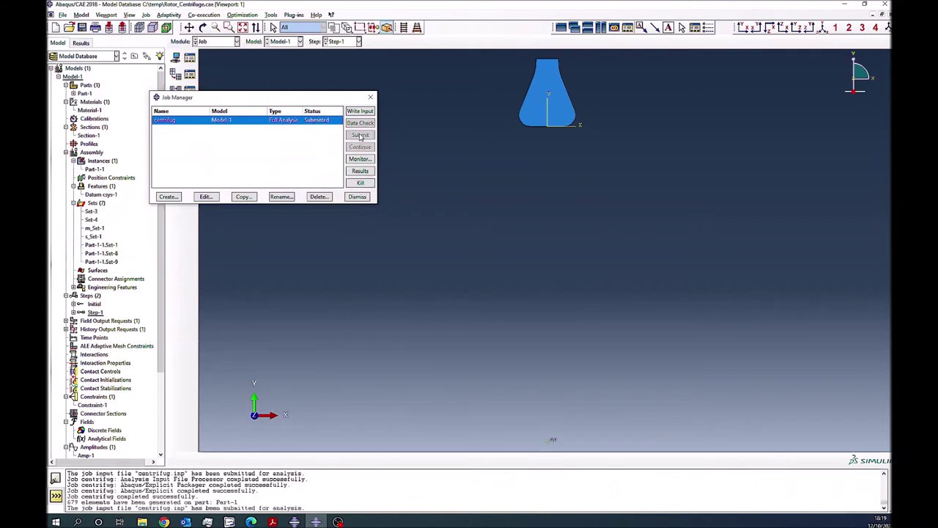
pyautogui.click(360, 158)
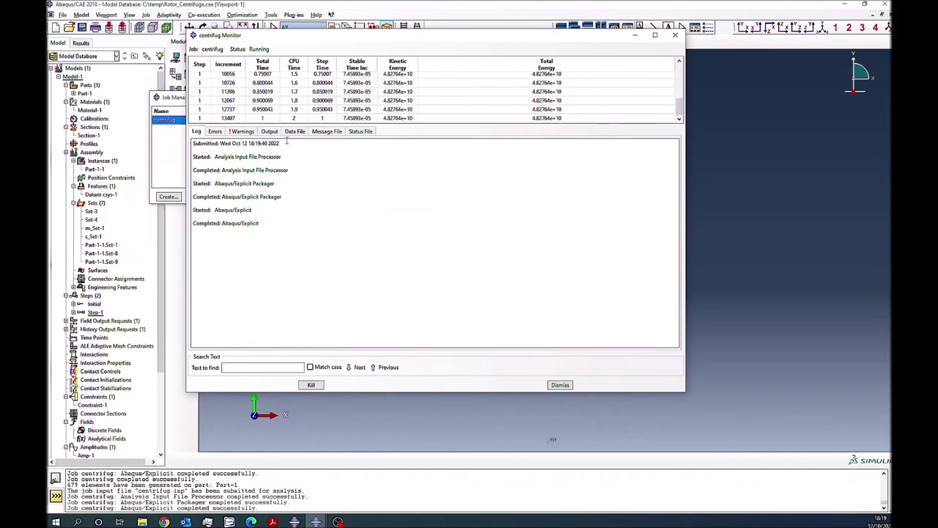
pyautogui.click(563, 387)
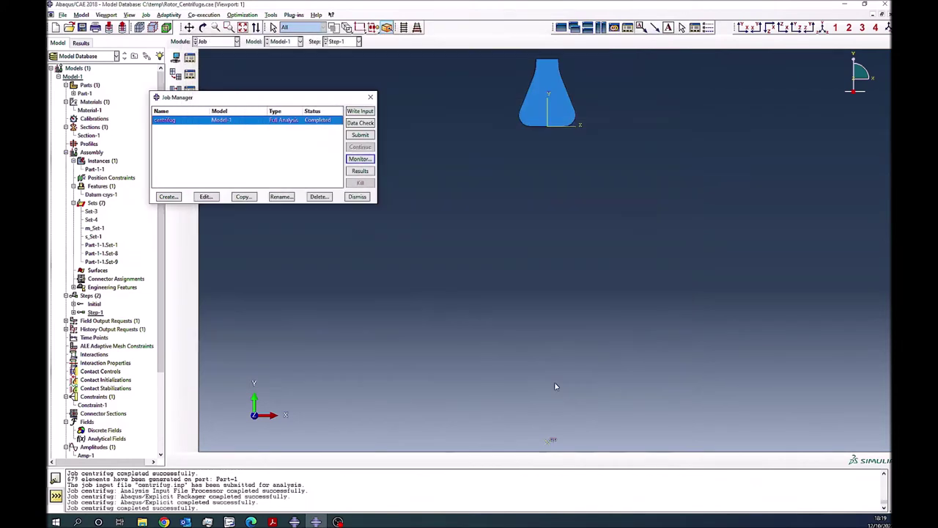
pyautogui.click(360, 171)
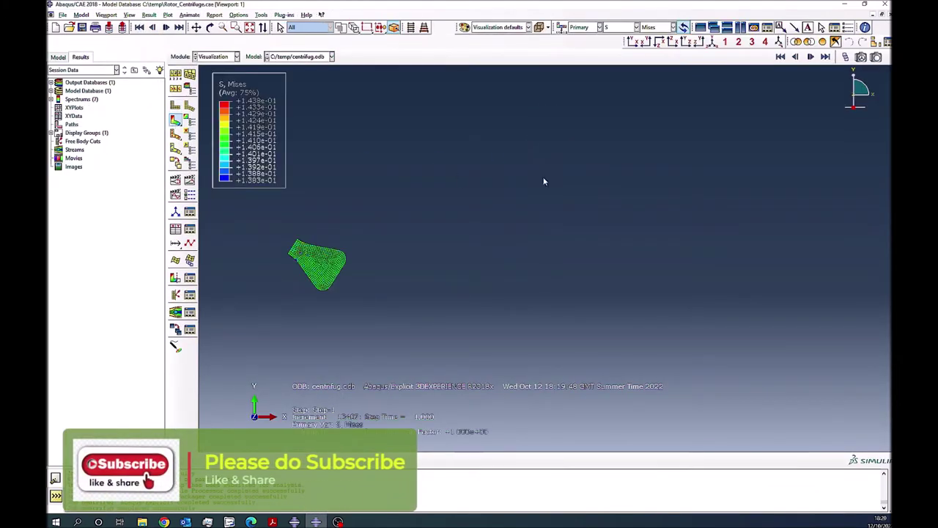
pyautogui.click(811, 57)
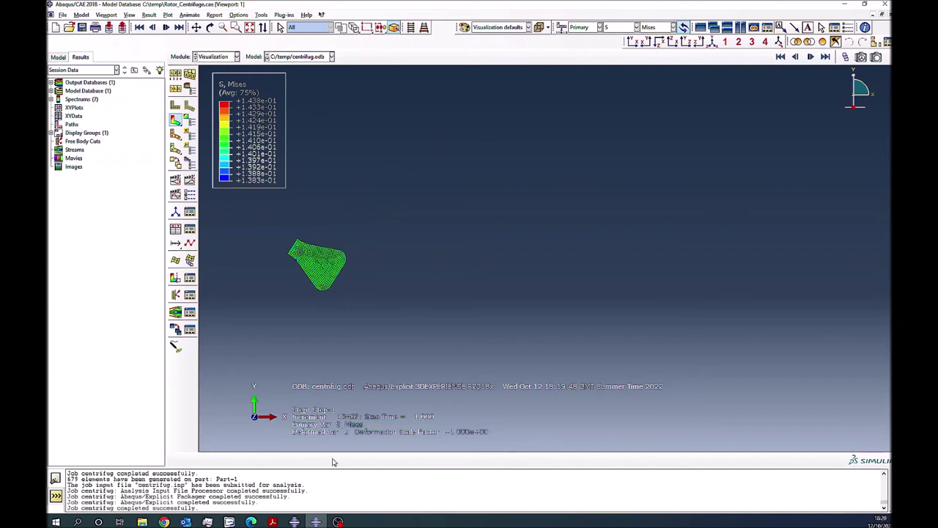
# - Edit BC-2 in the Load module to set angular velocity VR3 to 1
pyautogui.click(238, 58)
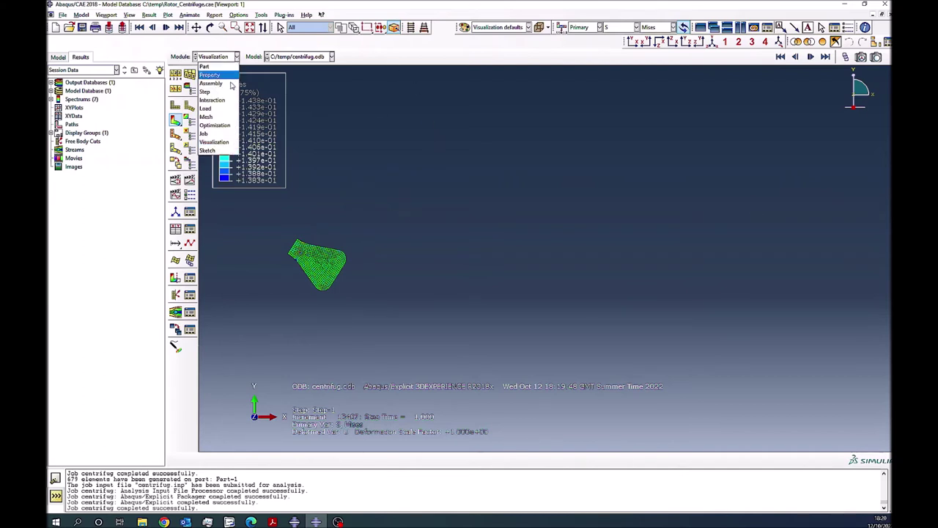
pyautogui.click(224, 113)
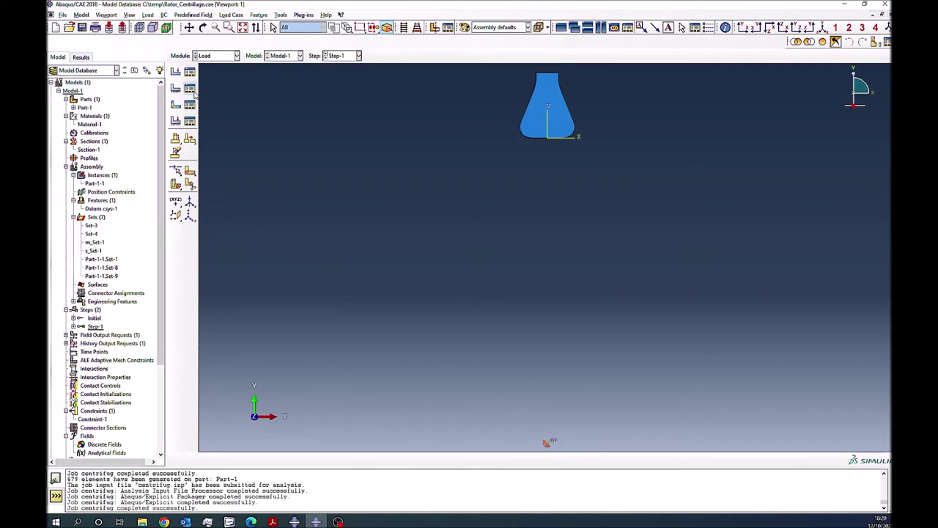
pyautogui.click(192, 89)
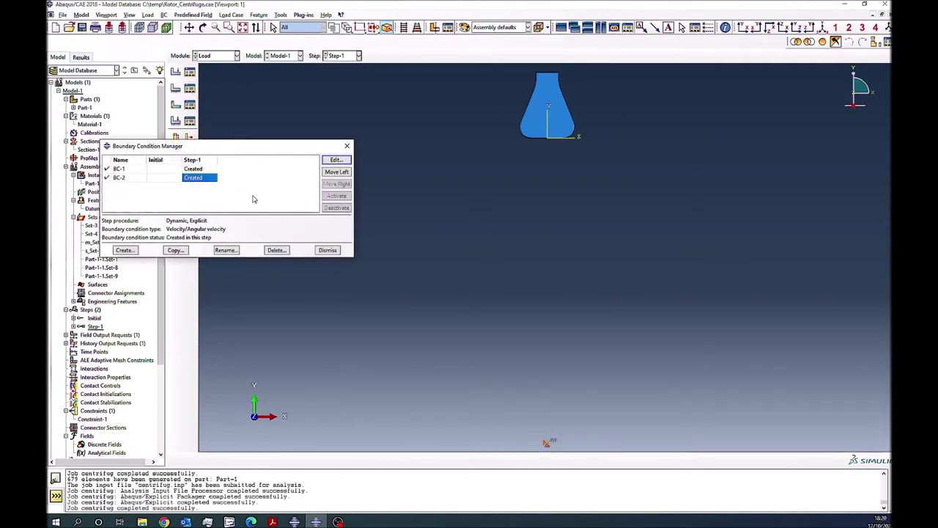
pyautogui.click(325, 161)
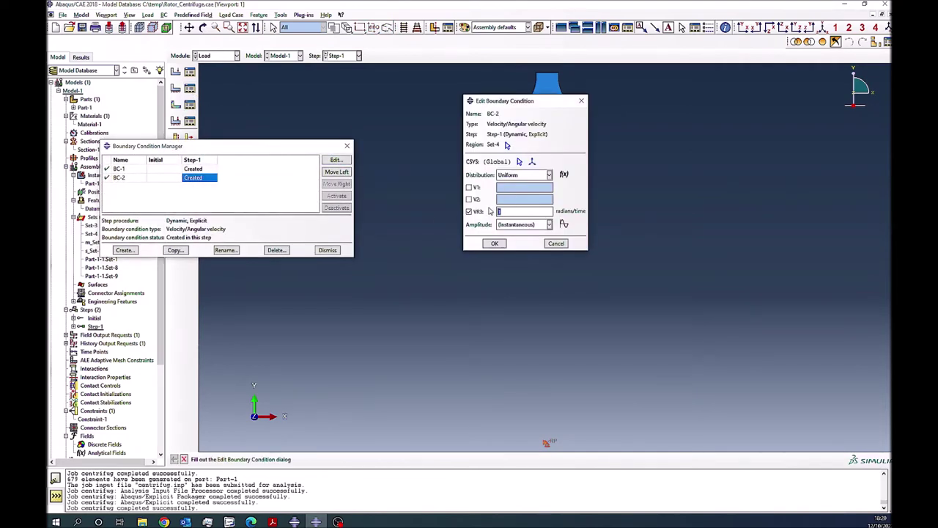
pyautogui.write('1')
pyautogui.click(493, 244)
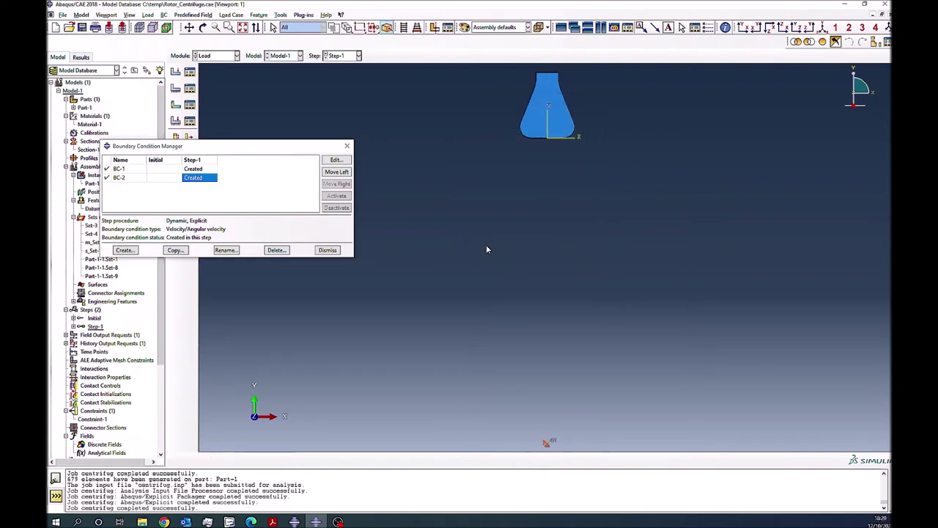
pyautogui.click(327, 250)
pyautogui.click(216, 56)
# - Resubmit the centrifug job, overwrite the old job files, and monitor it until it finishes
pyautogui.click(213, 136)
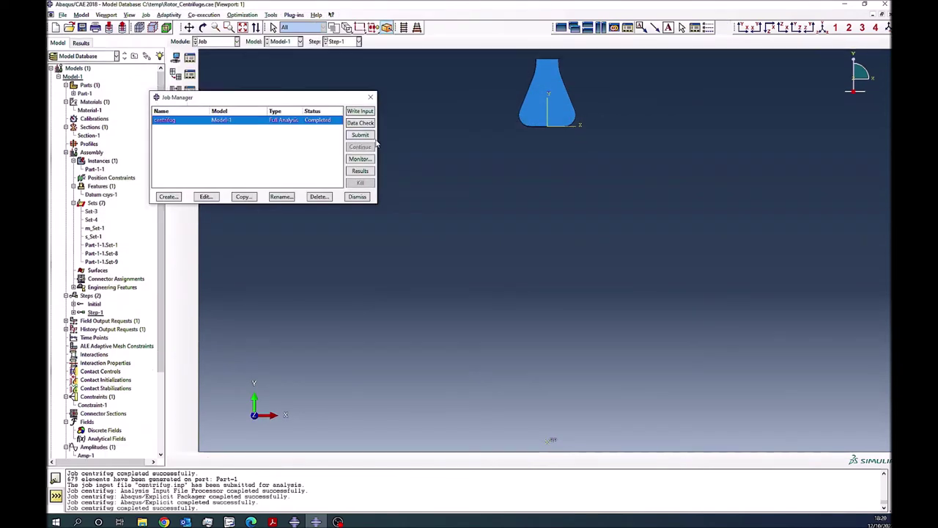
pyautogui.click(360, 135)
pyautogui.click(293, 183)
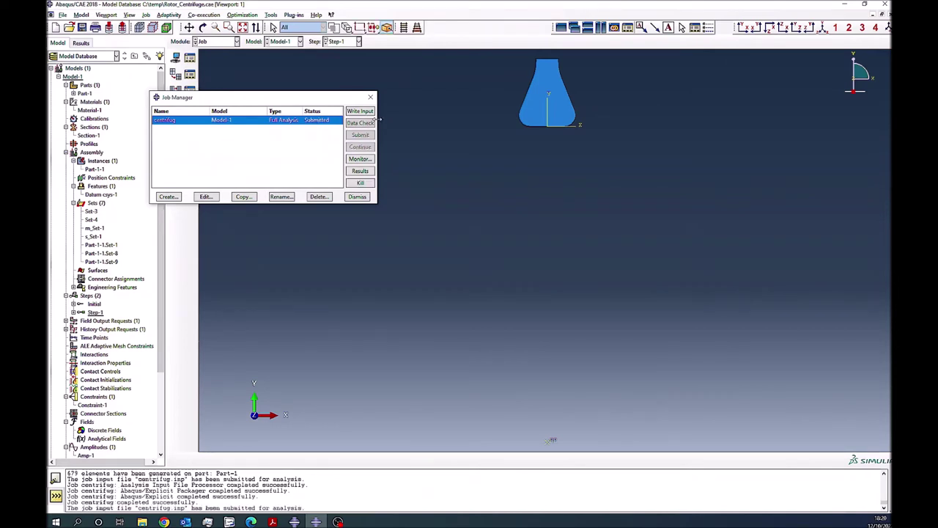
pyautogui.click(360, 158)
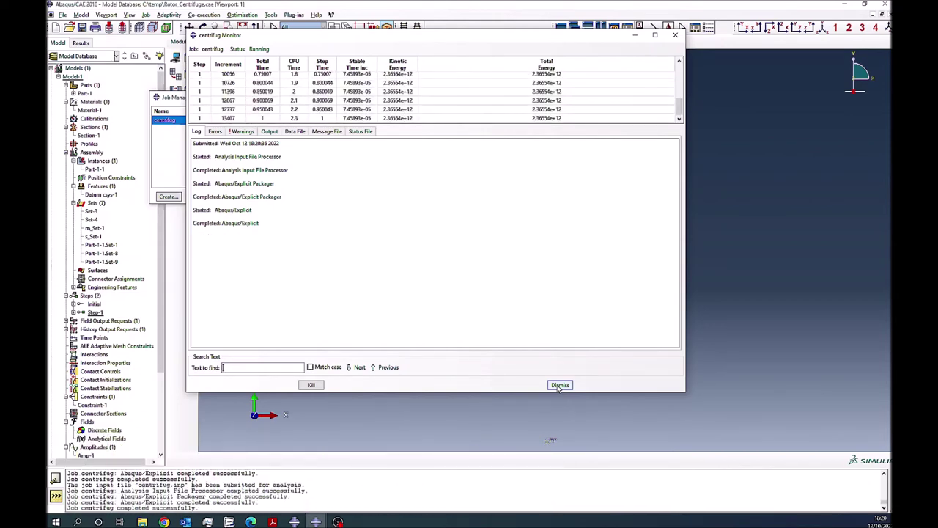
pyautogui.click(559, 385)
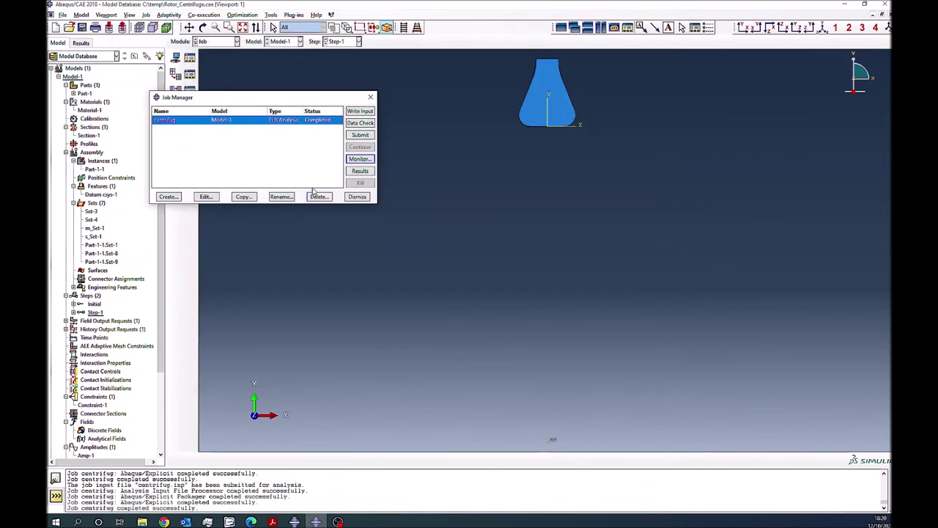
# - Open the centrifug results and animate von Mises contours on the deformed flask, fitted to view
pyautogui.click(315, 194)
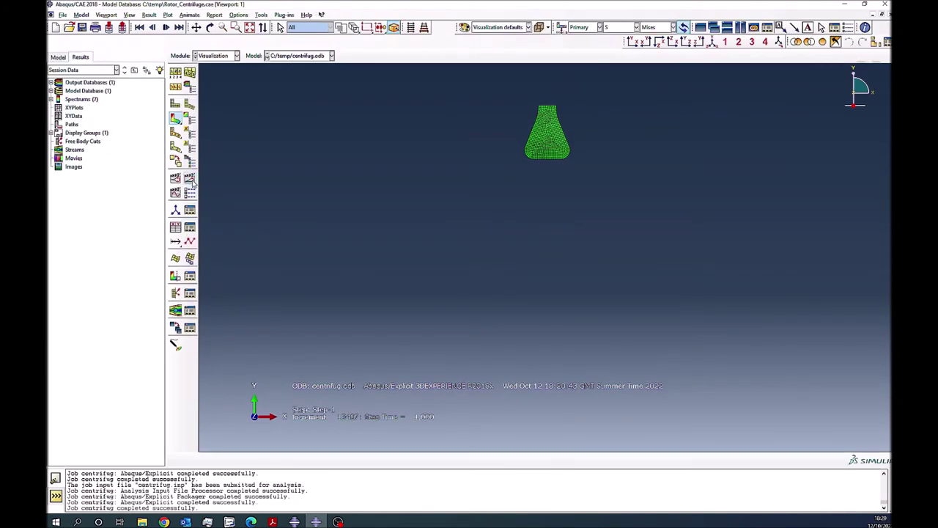
pyautogui.click(177, 122)
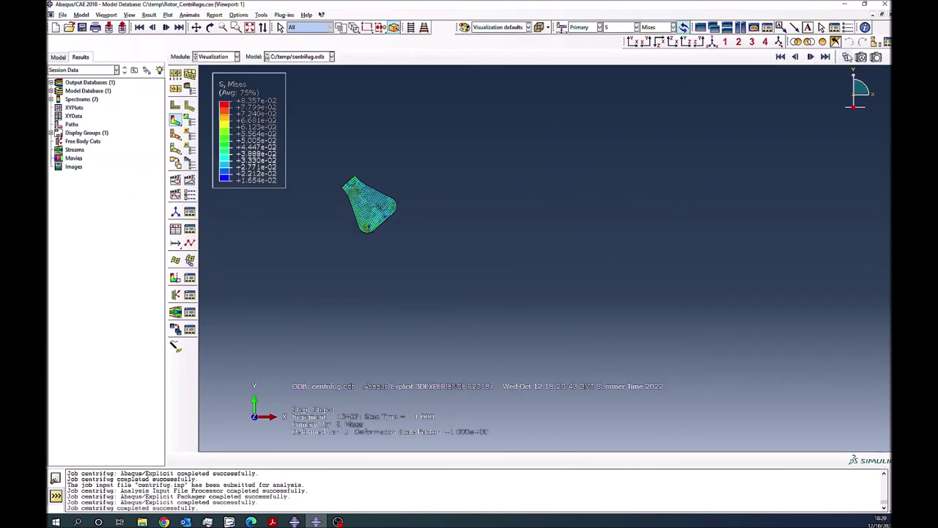
pyautogui.click(810, 57)
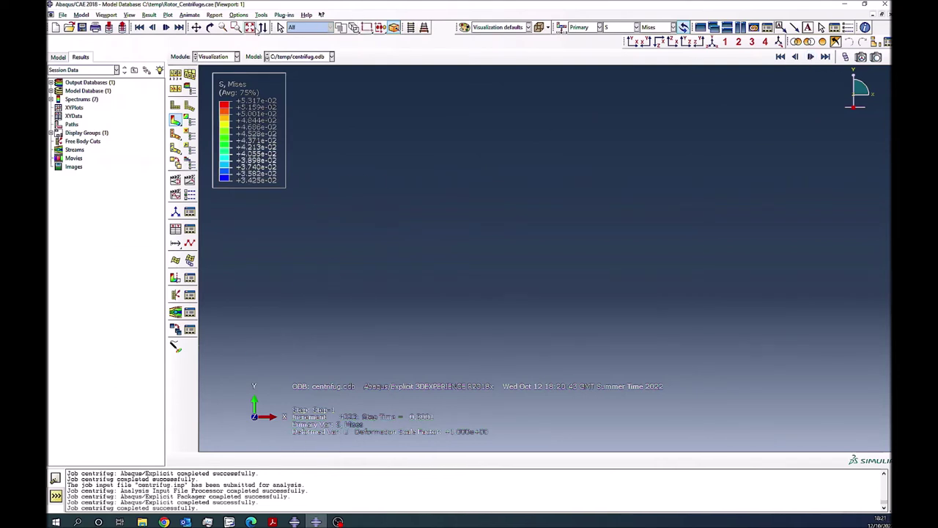
pyautogui.click(250, 28)
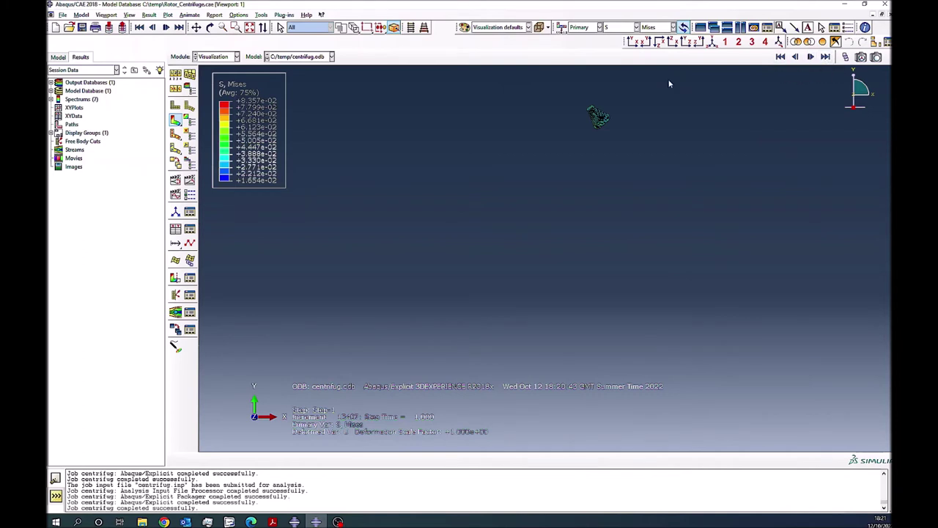
pyautogui.click(190, 182)
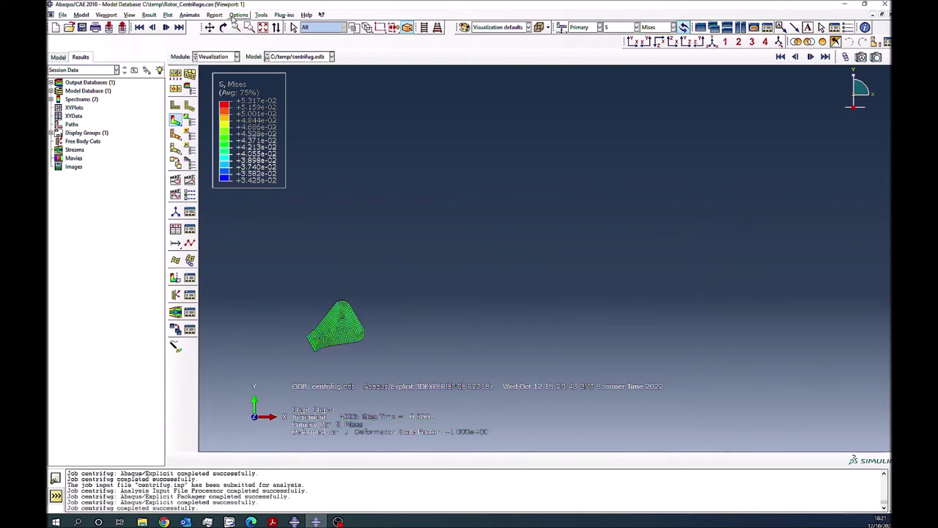
# - Start XY data from ODB field output at Unique Nodal positions with RF Magnitude selected
pyautogui.click(260, 15)
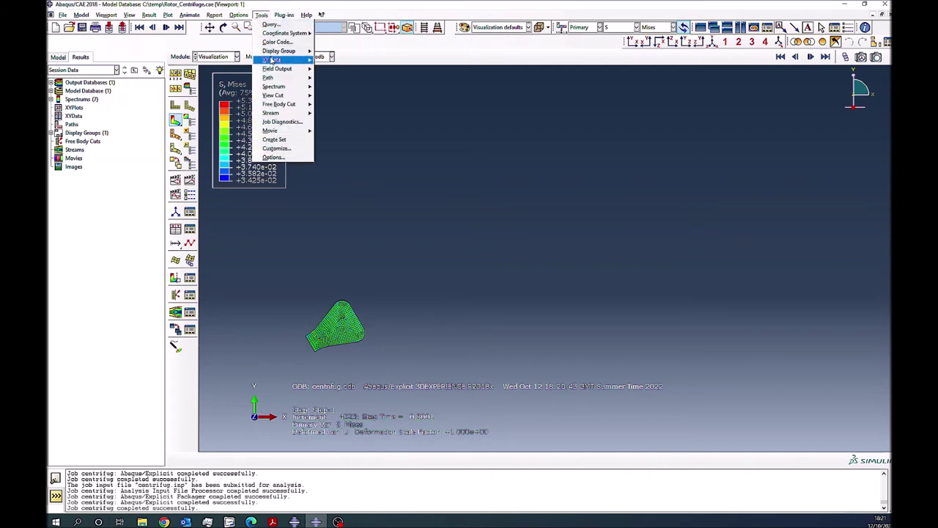
pyautogui.moveTo(293, 59)
pyautogui.click(334, 69)
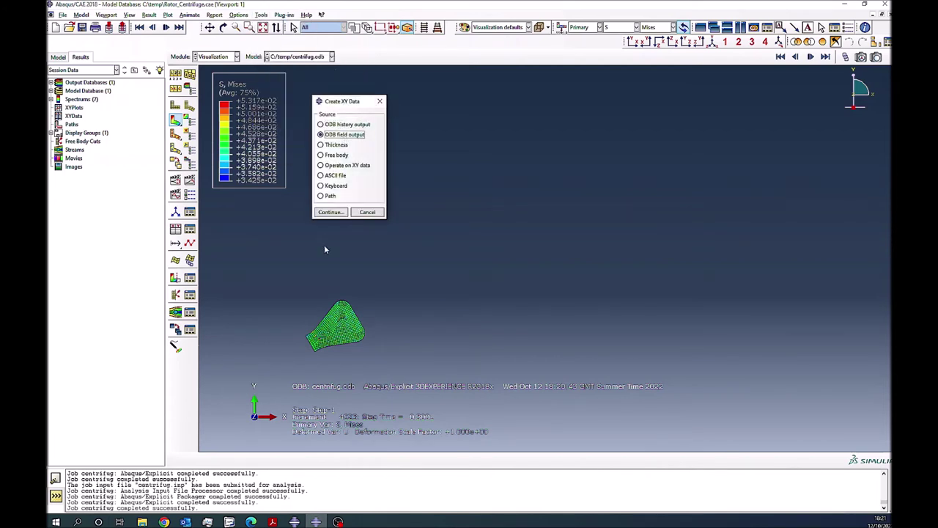
pyautogui.click(331, 212)
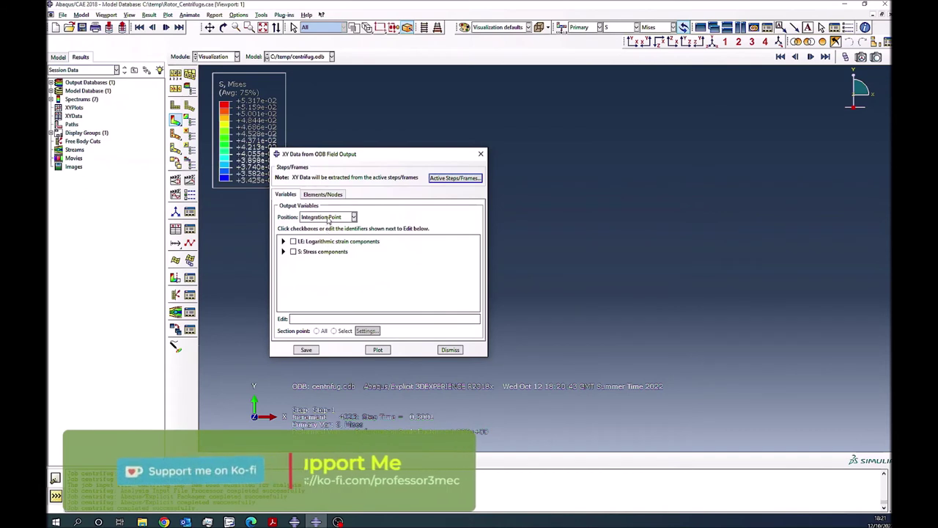
pyautogui.click(327, 217)
pyautogui.click(321, 251)
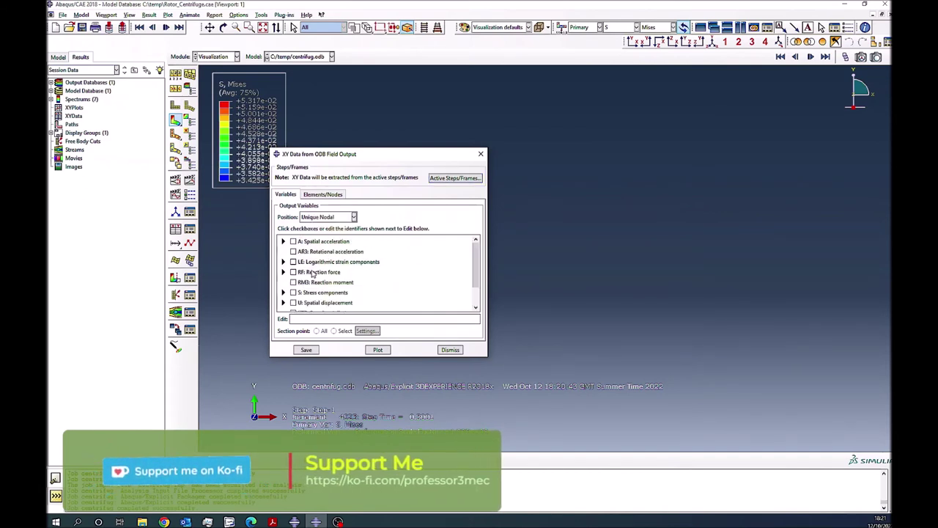
pyautogui.click(283, 272)
pyautogui.click(303, 281)
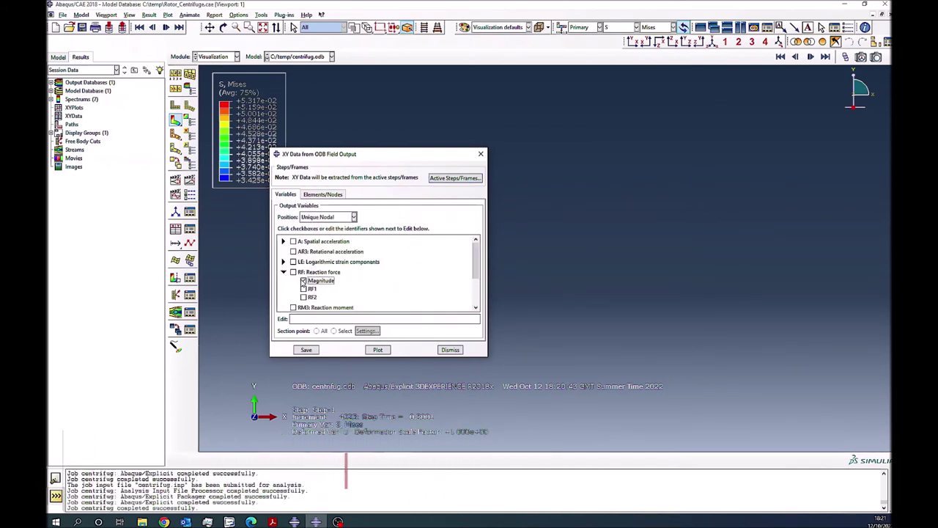
# - Extract from the reference point node set, plot RF magnitude versus time, then restore contours
pyautogui.click(322, 194)
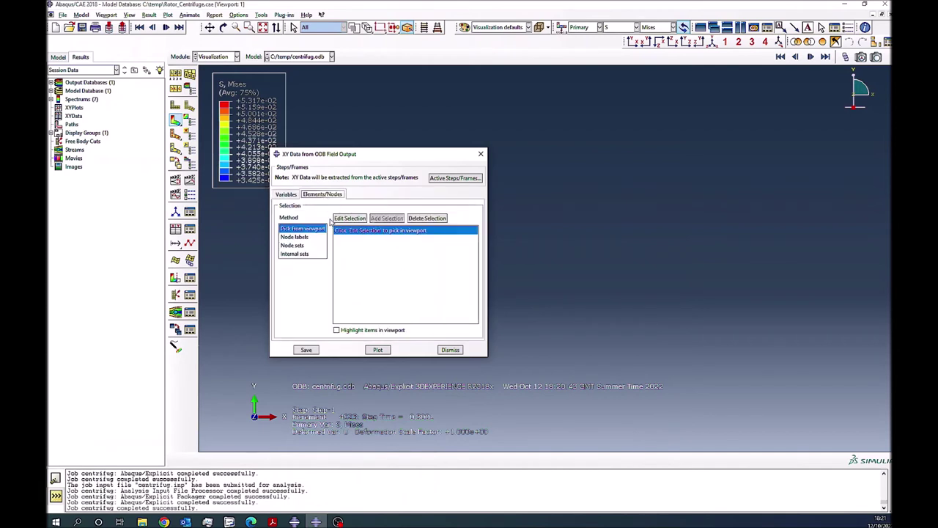
pyautogui.click(293, 245)
pyautogui.click(432, 240)
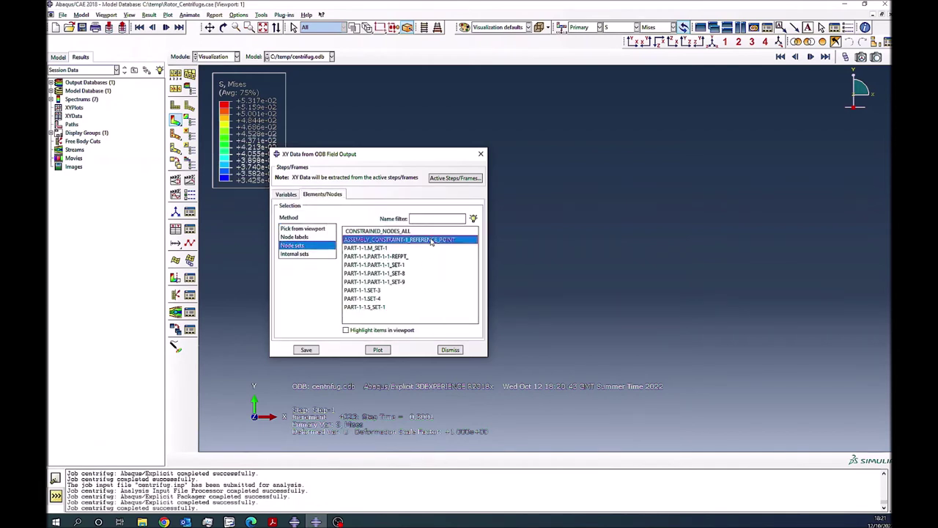
pyautogui.click(375, 350)
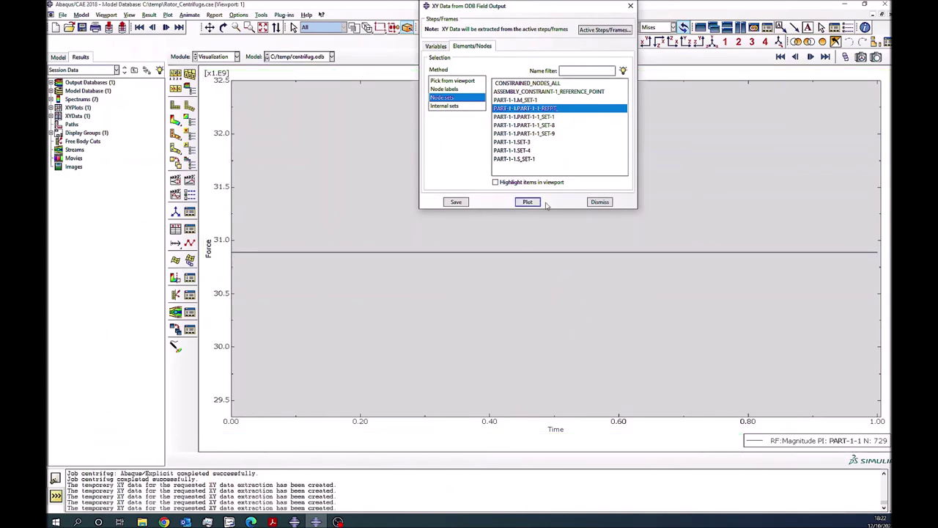
pyautogui.click(600, 202)
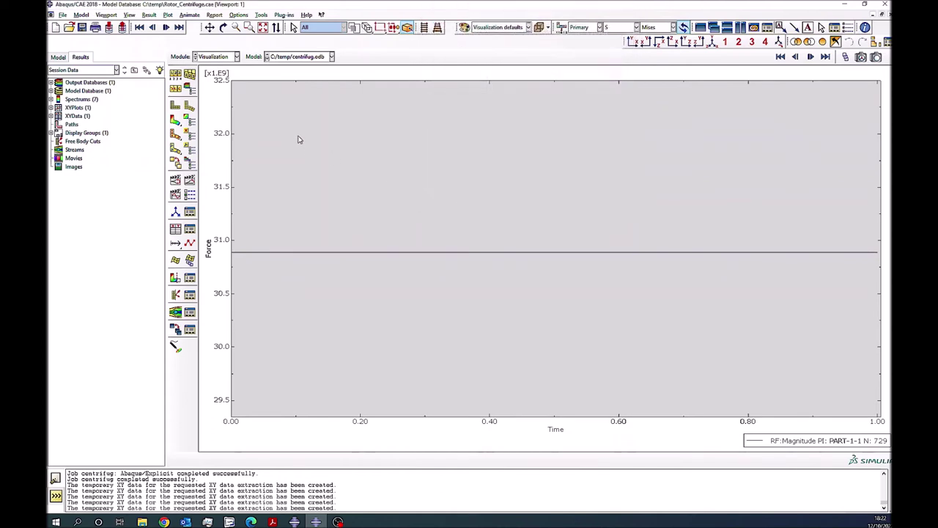
pyautogui.click(176, 120)
# - In the Load module, set BC-2's angular velocity VR3 to 314
pyautogui.click(215, 58)
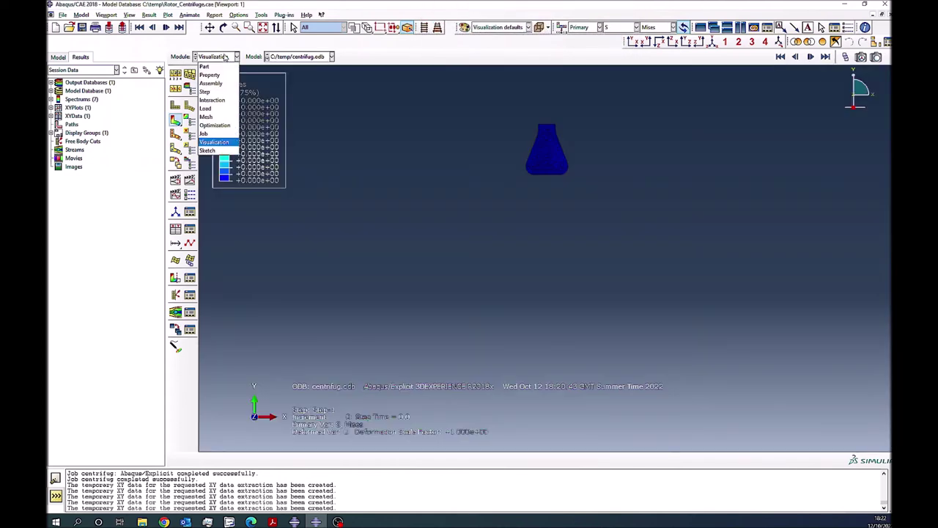
pyautogui.click(206, 107)
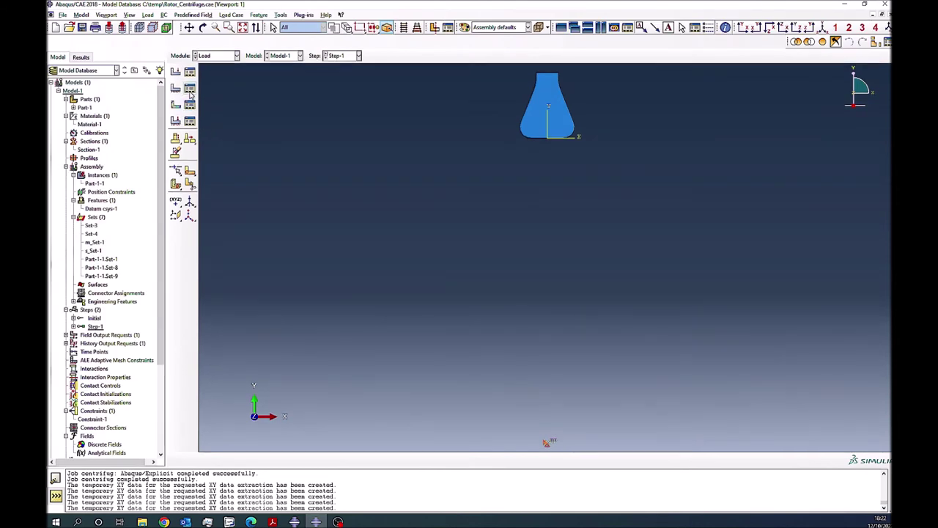
pyautogui.click(189, 88)
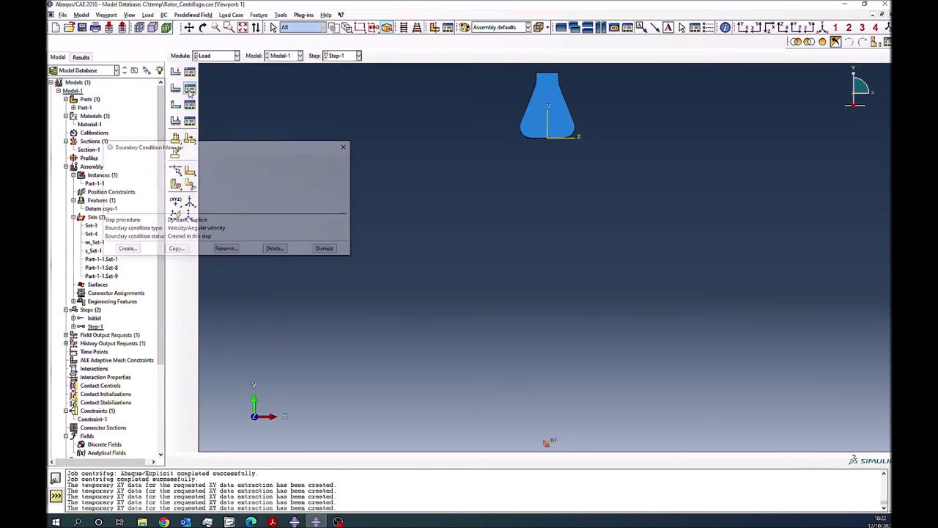
pyautogui.click(335, 159)
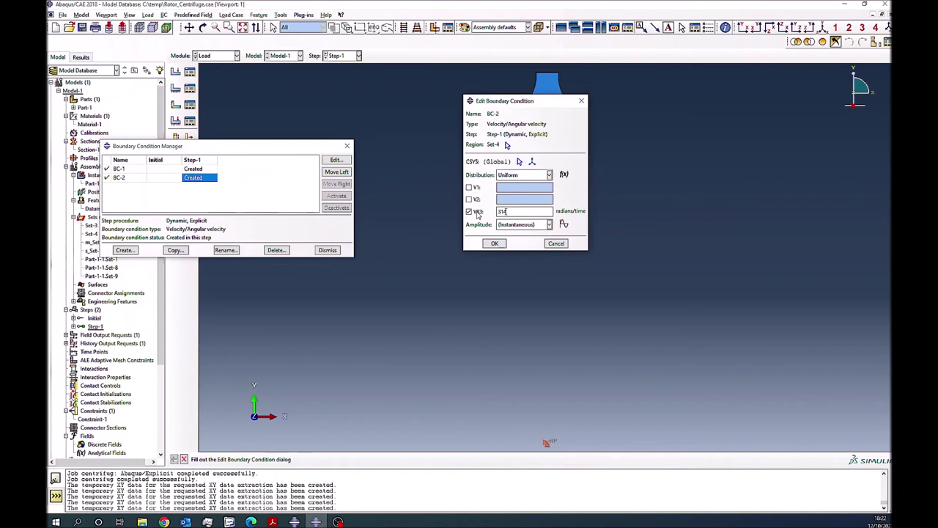
pyautogui.click(494, 243)
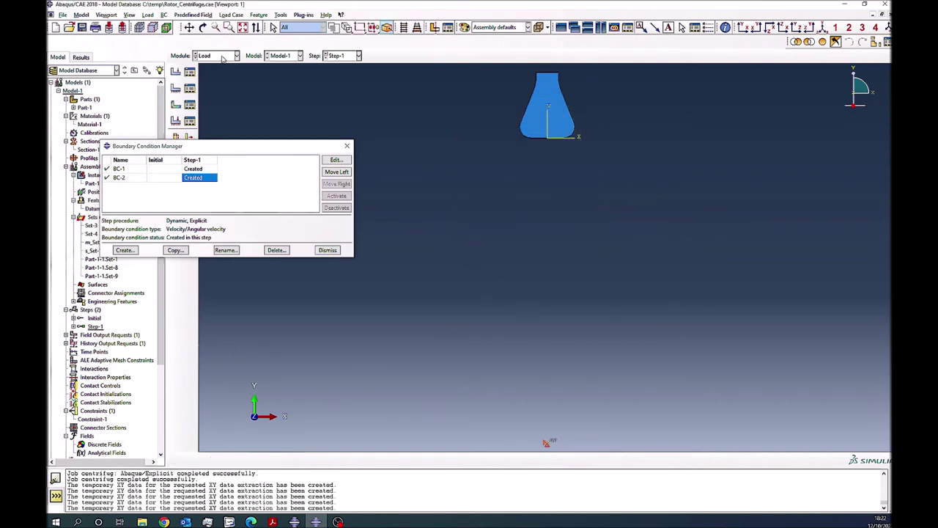
# - Resubmit centrifug, overwriting old files, monitor it to completion, and open its results
pyautogui.click(223, 57)
pyautogui.click(212, 133)
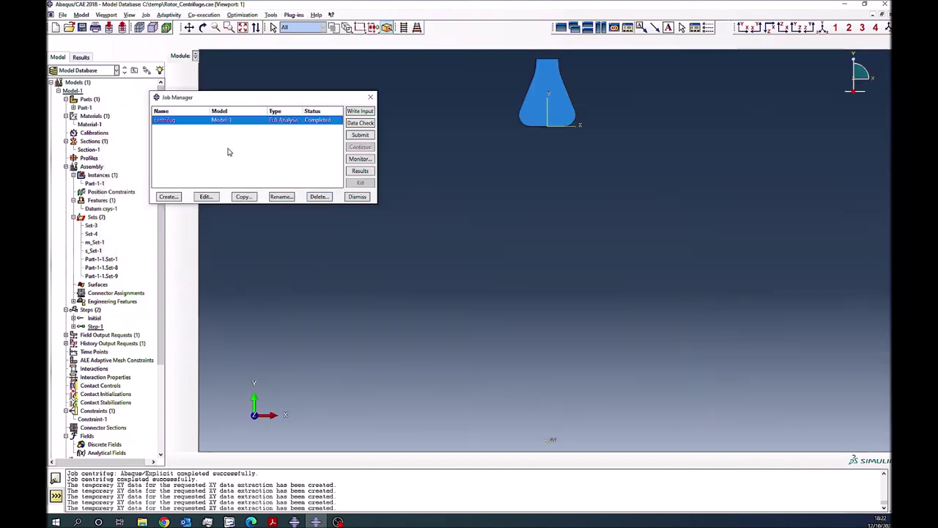
pyautogui.click(360, 135)
pyautogui.click(296, 183)
pyautogui.click(360, 159)
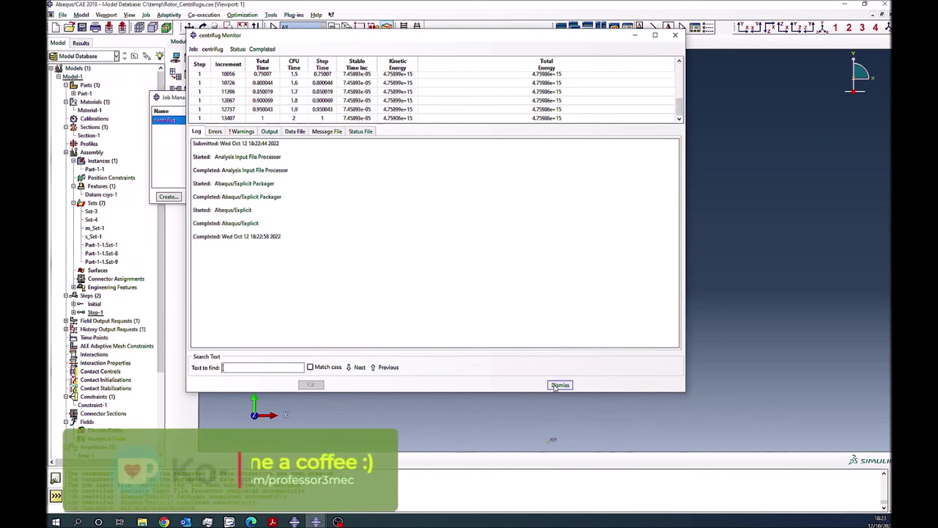
pyautogui.click(557, 385)
pyautogui.click(360, 170)
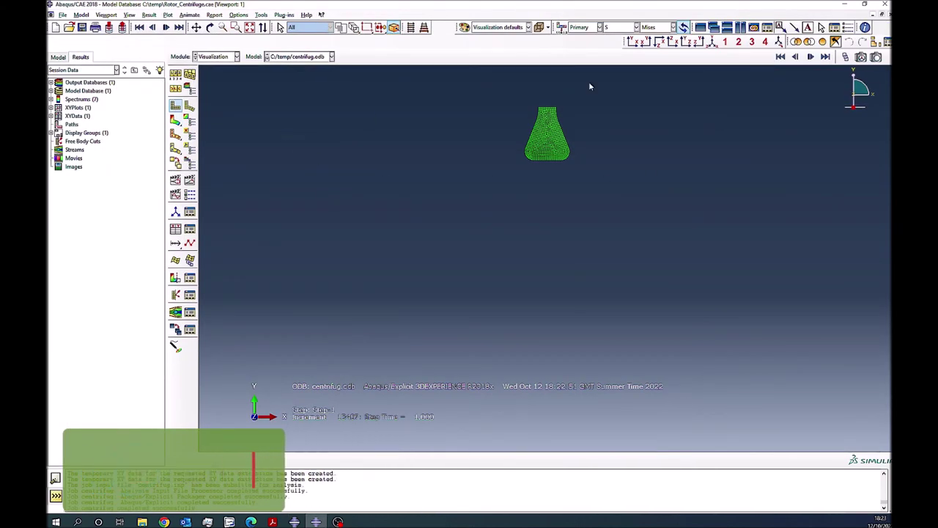
# - Play the time-history animation of the deformed flask, then leave Visualization
pyautogui.click(190, 180)
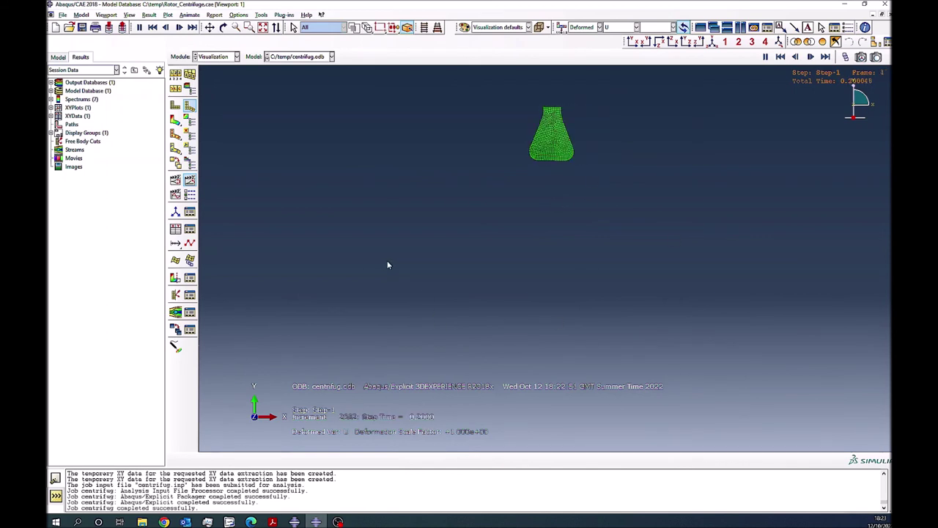
pyautogui.click(207, 56)
# - In the Step module, change F-Output-1's output interval to request many more frames
pyautogui.click(206, 91)
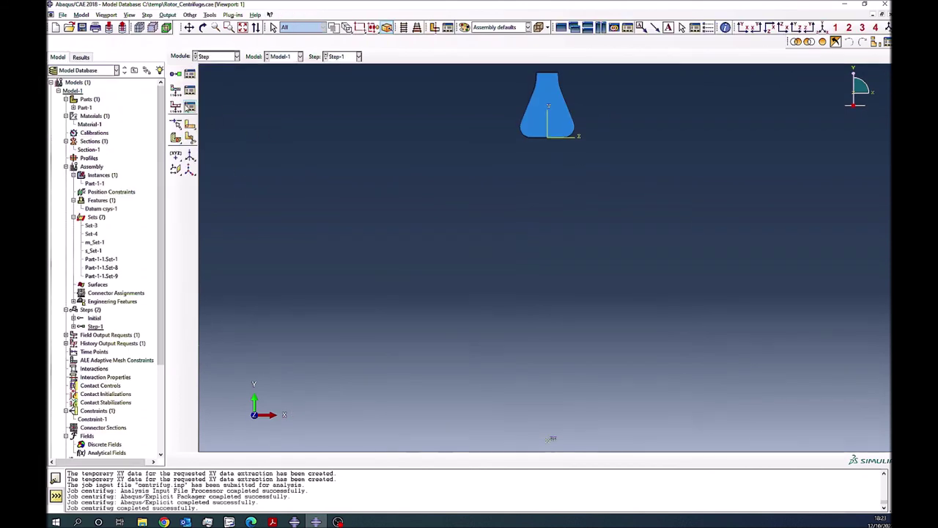
pyautogui.click(190, 89)
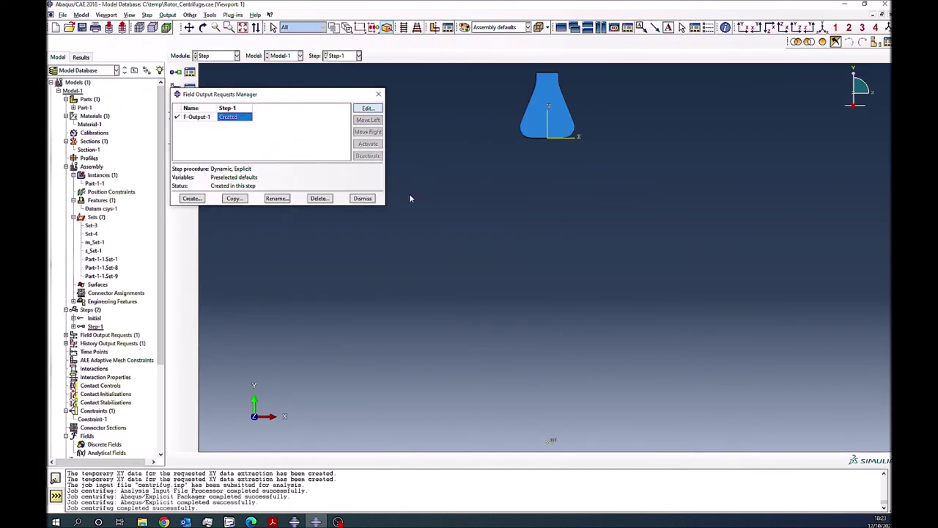
pyautogui.click(368, 108)
pyautogui.moveTo(434, 101); pyautogui.dragTo(471, 93)
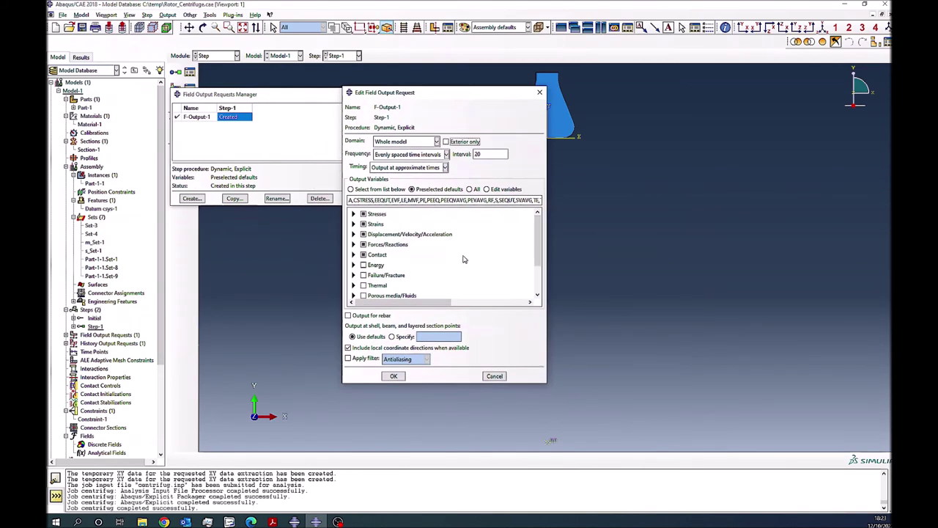
pyautogui.doubleClick(477, 154)
pyautogui.click(394, 376)
pyautogui.click(362, 198)
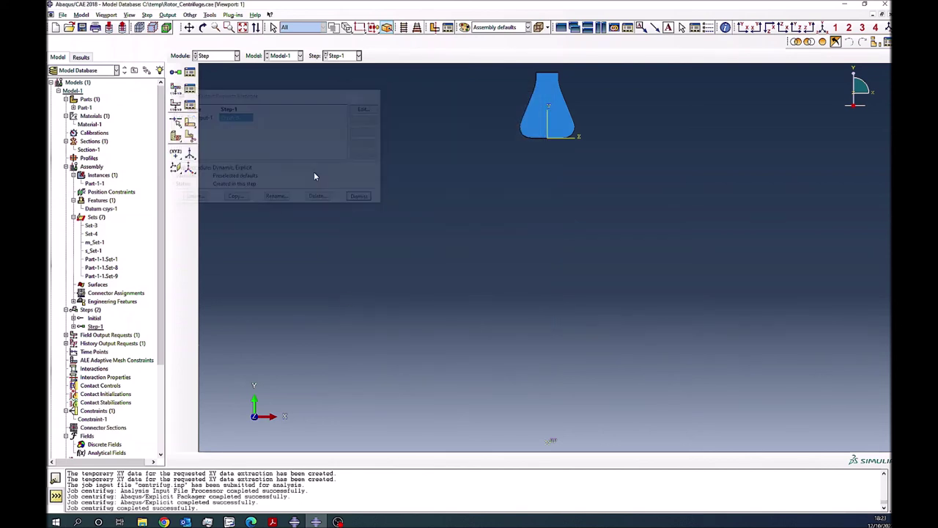
# - Resubmit centrifug, overwrite old files, check its frame messages in the monitor, and open the new results
pyautogui.click(216, 55)
pyautogui.click(216, 133)
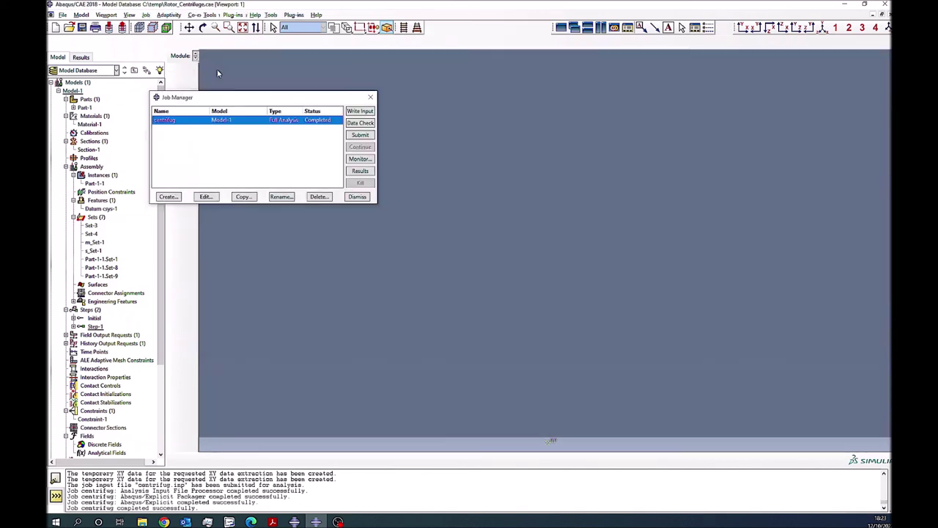
pyautogui.click(360, 135)
pyautogui.click(295, 182)
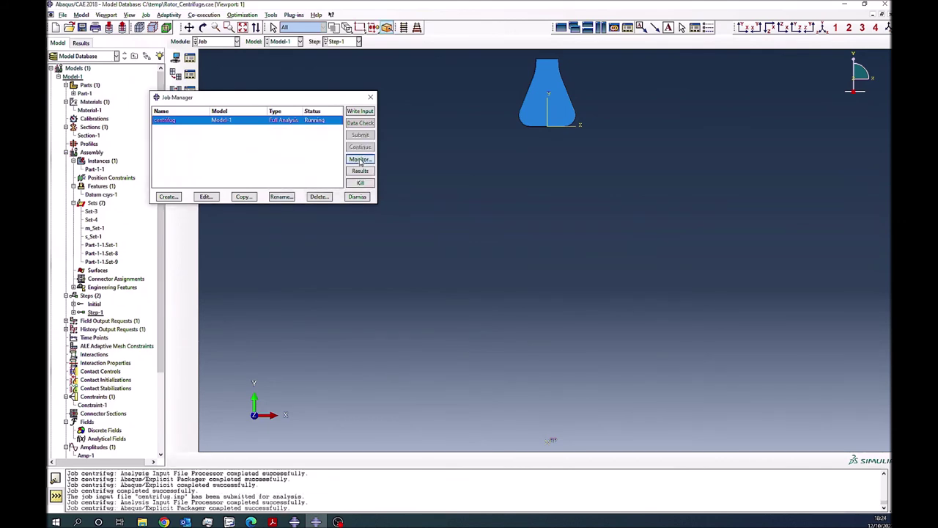
pyautogui.click(360, 158)
pyautogui.click(269, 131)
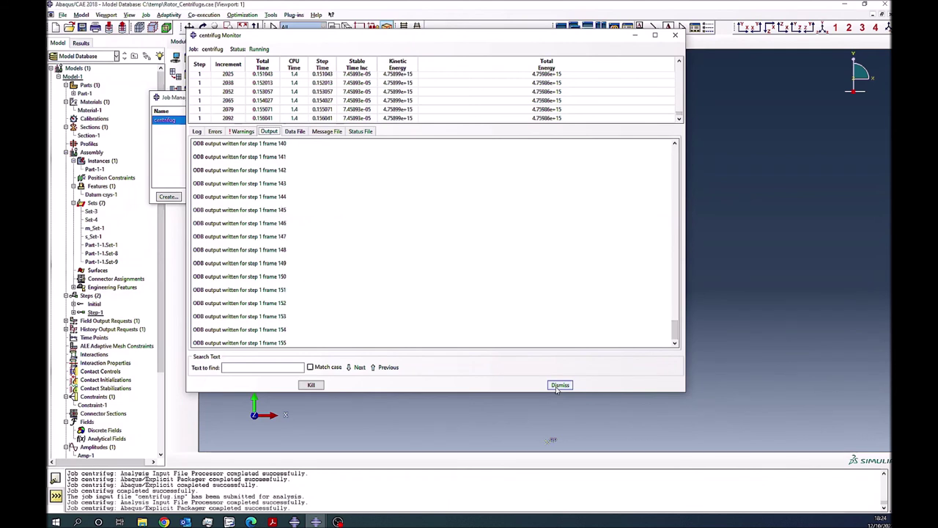
pyautogui.click(559, 385)
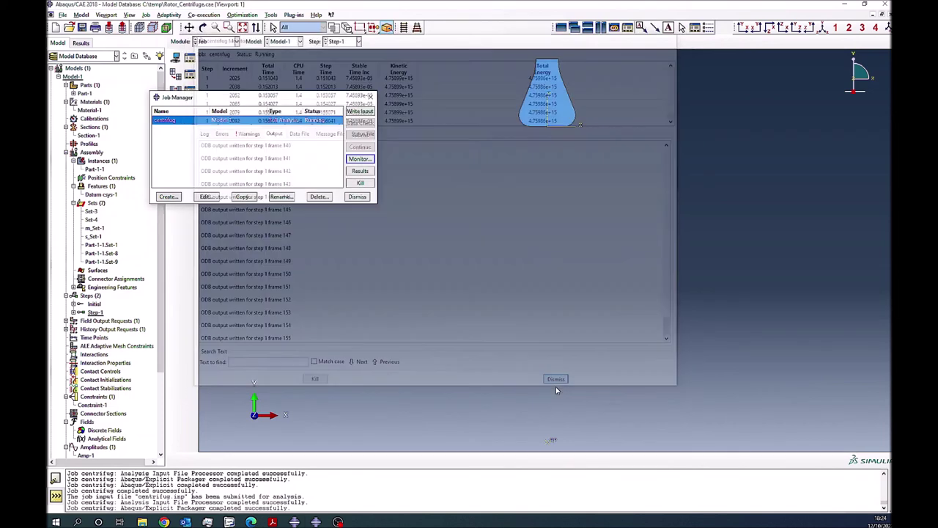
pyautogui.click(360, 172)
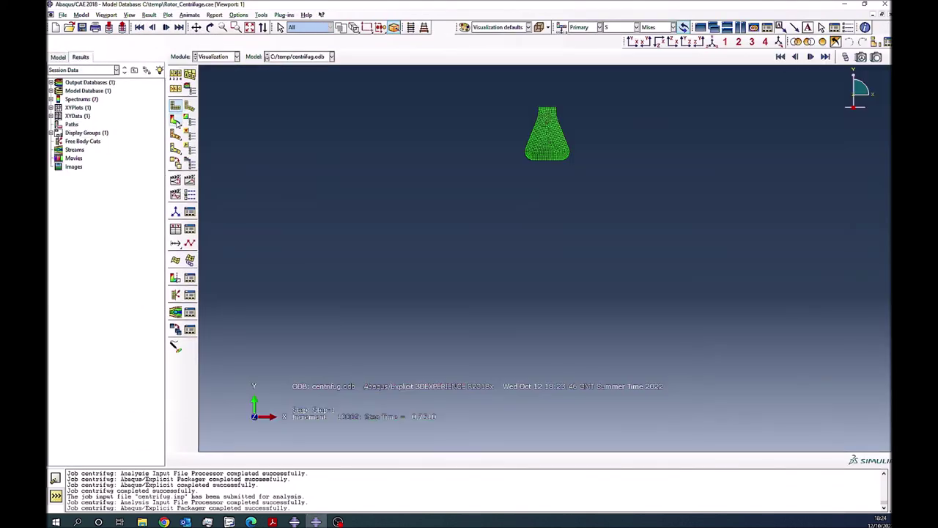
# - Show von Mises contours on the deformed flask, recentre it, and play the animation from frame one
pyautogui.click(175, 120)
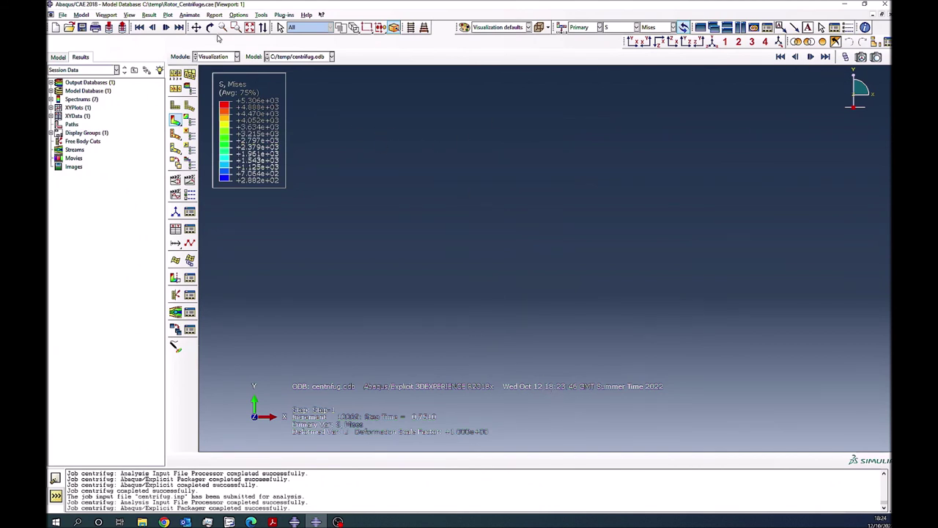
pyautogui.click(197, 27)
pyautogui.moveTo(484, 207); pyautogui.dragTo(470, 140)
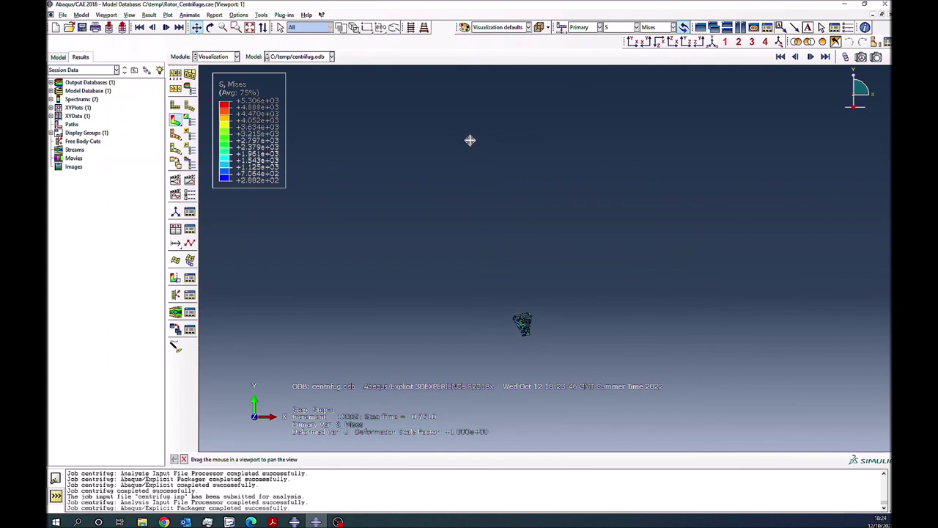
pyautogui.moveTo(539, 311); pyautogui.dragTo(588, 336)
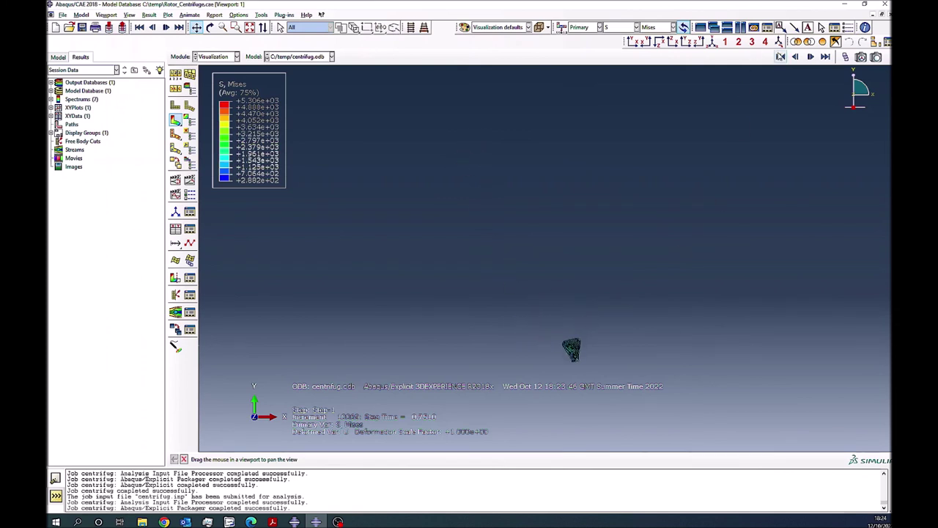
pyautogui.click(782, 58)
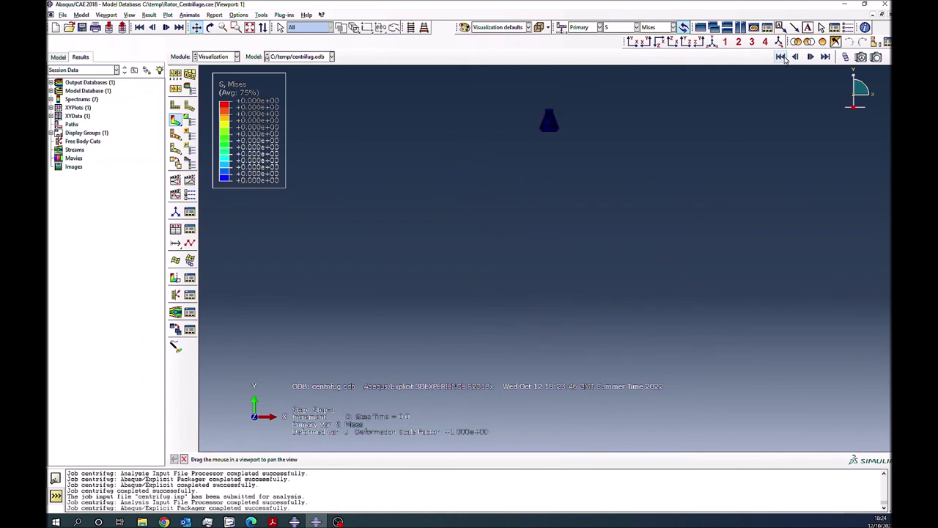
pyautogui.click(812, 58)
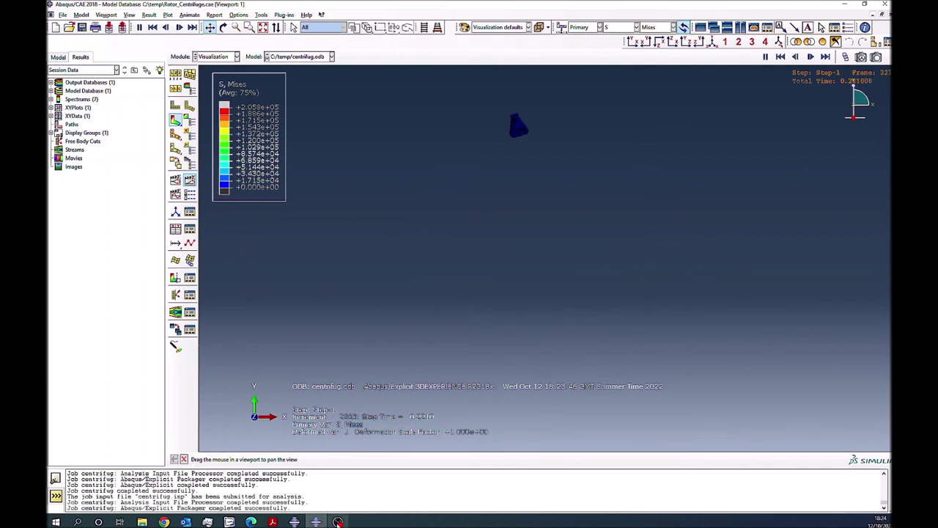
pyautogui.moveTo(338, 521)
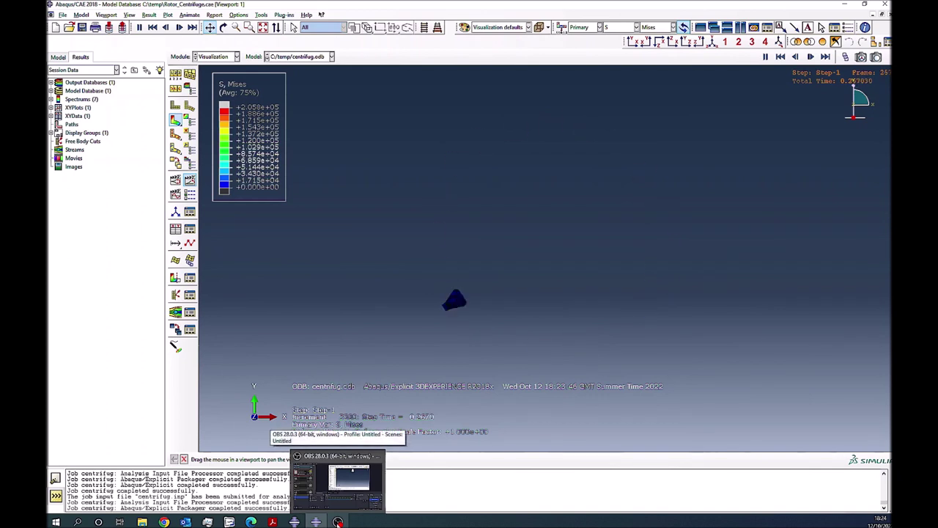